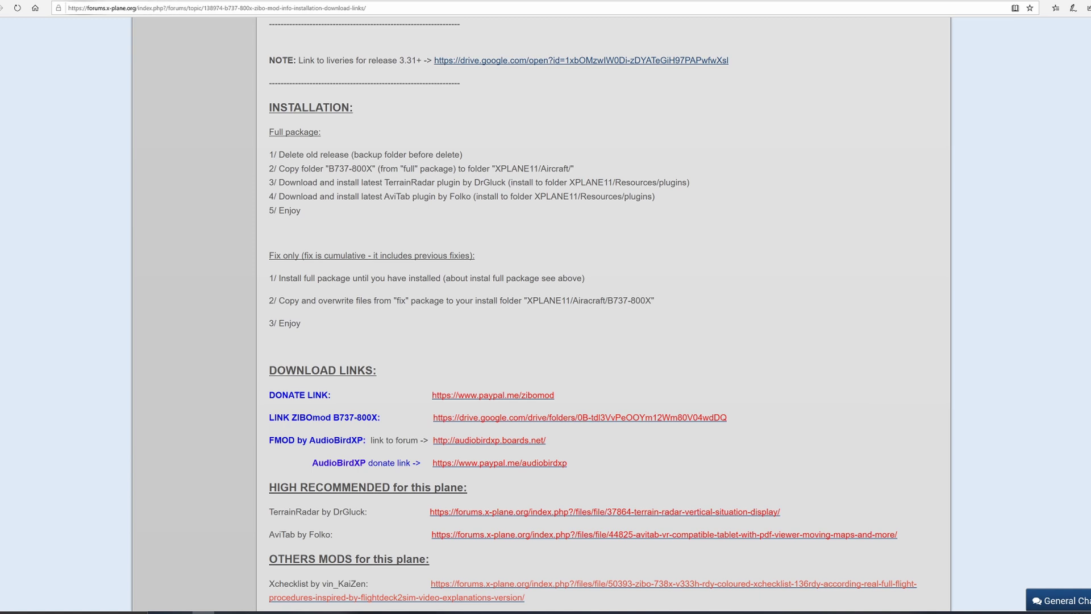
{"action": "left_click_drag", "start_coordinate": [72, 8], "coordinate": [345, 8]}
{"action": "left_click", "coordinate": [96, 83]}
{"action": "scroll", "coordinate": [391, 163], "scroll_direction": "down", "scroll_amount": 3}
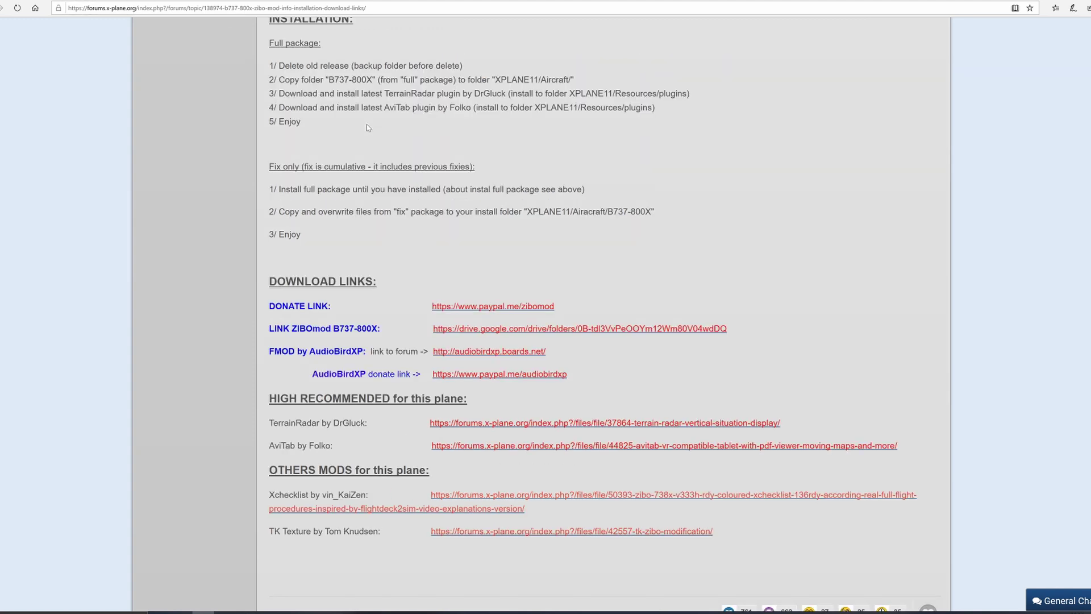
{"action": "scroll", "coordinate": [391, 162], "scroll_direction": "up", "scroll_amount": 4}
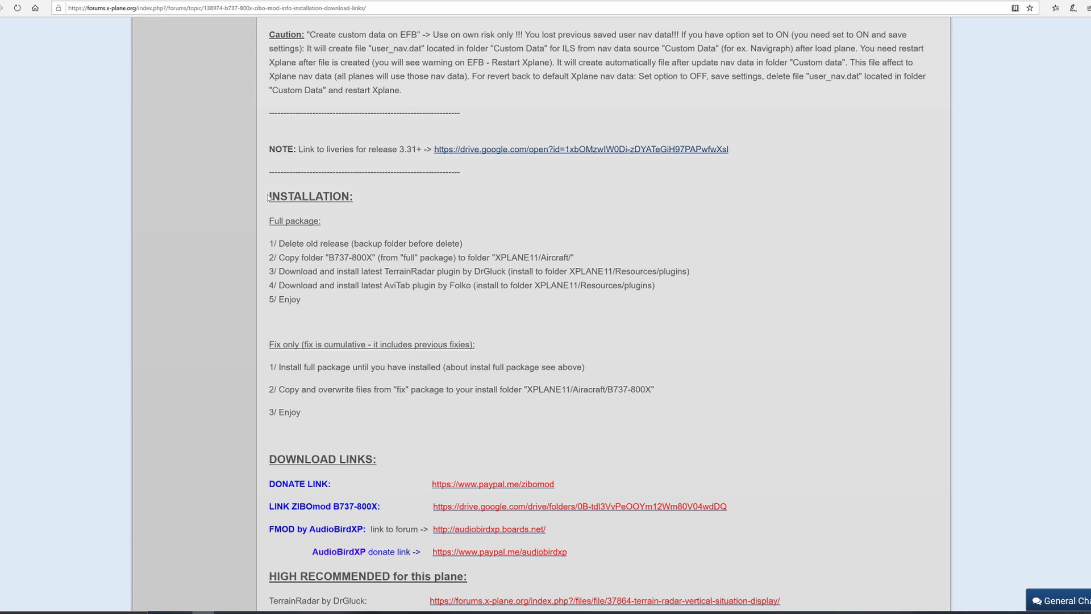
{"action": "left_click_drag", "start_coordinate": [268, 197], "coordinate": [303, 412]}
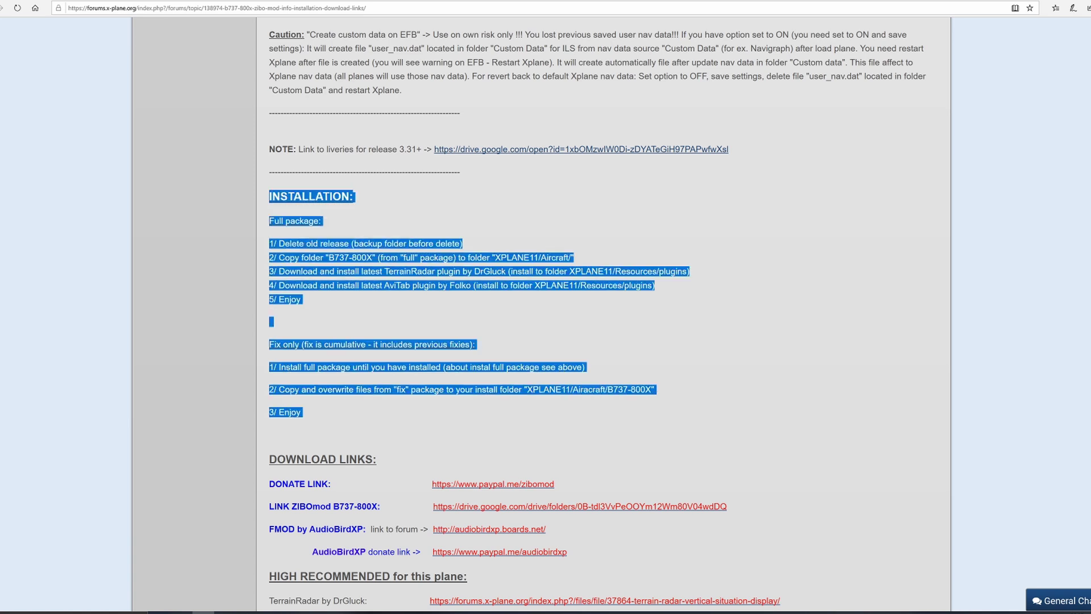
{"action": "left_click", "coordinate": [357, 214]}
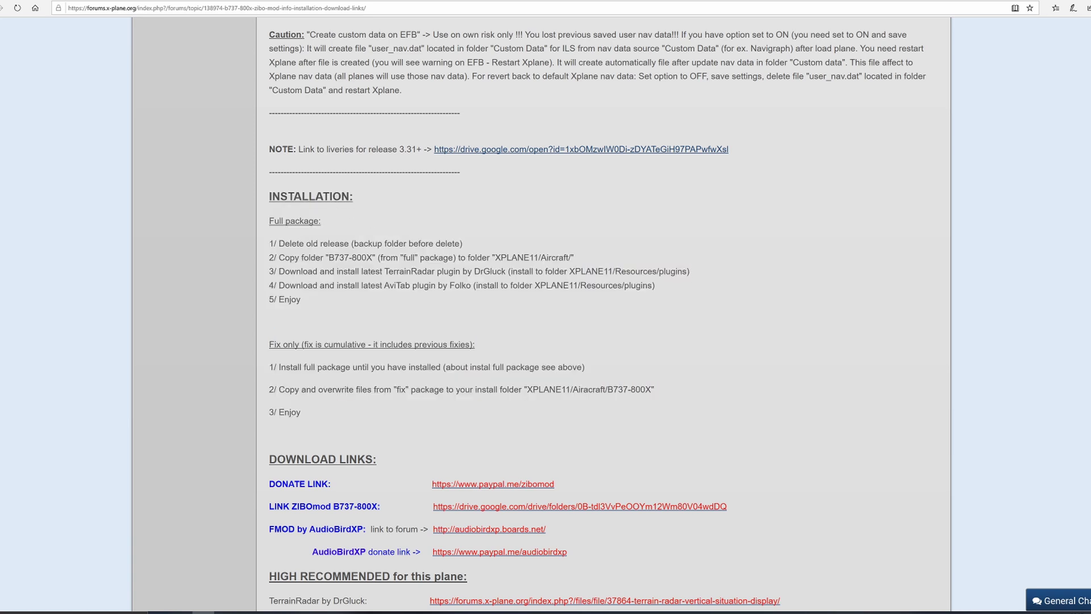
{"action": "left_click_drag", "start_coordinate": [268, 196], "coordinate": [612, 315]}
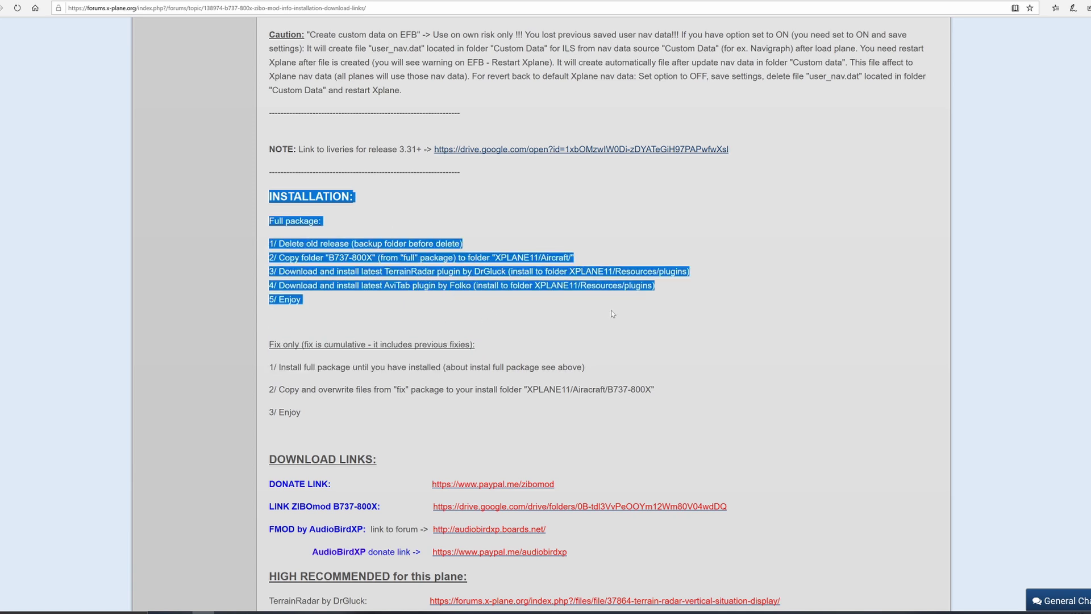
{"action": "left_click", "coordinate": [508, 291]}
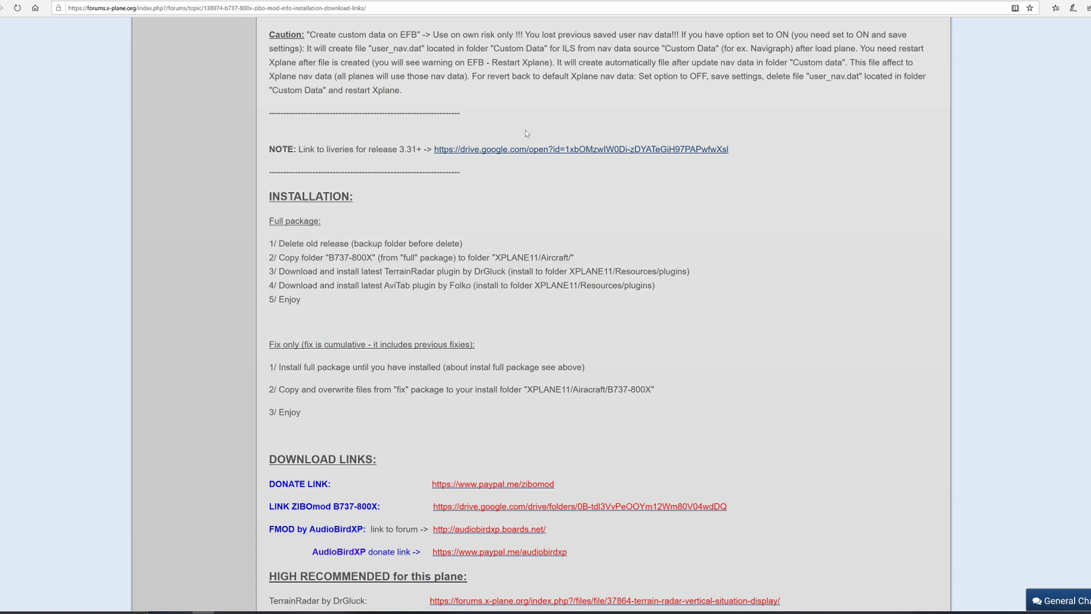
{"action": "scroll", "coordinate": [549, 348], "scroll_direction": "down", "scroll_amount": 2}
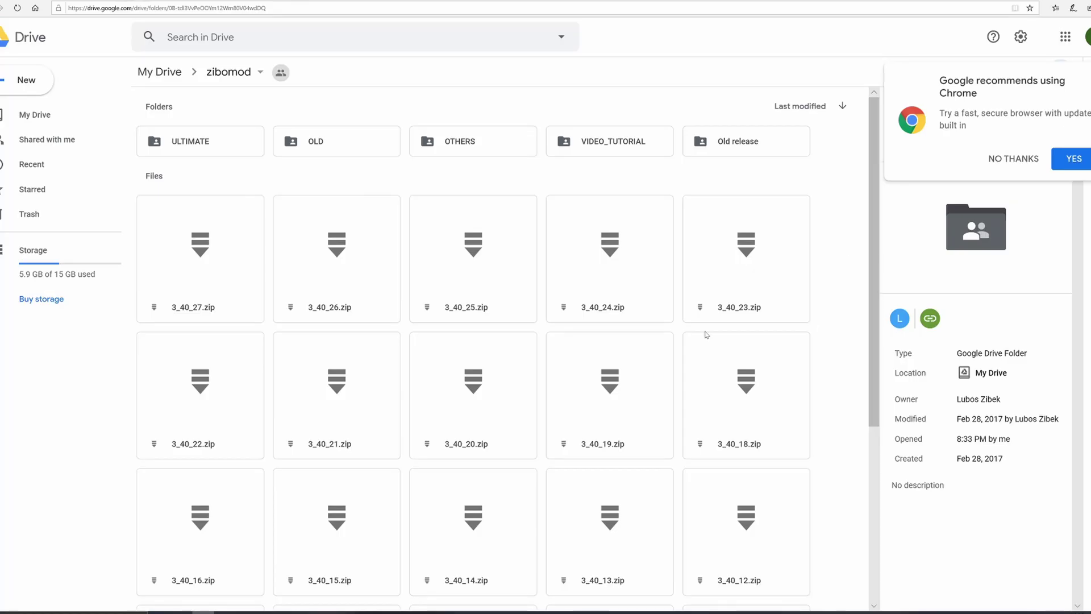
- Scroll the zibomod folder and check the actions for B737-800X_3_40_full.zip without choosing any
{"action": "scroll", "coordinate": [666, 337], "scroll_direction": "down", "scroll_amount": 2}
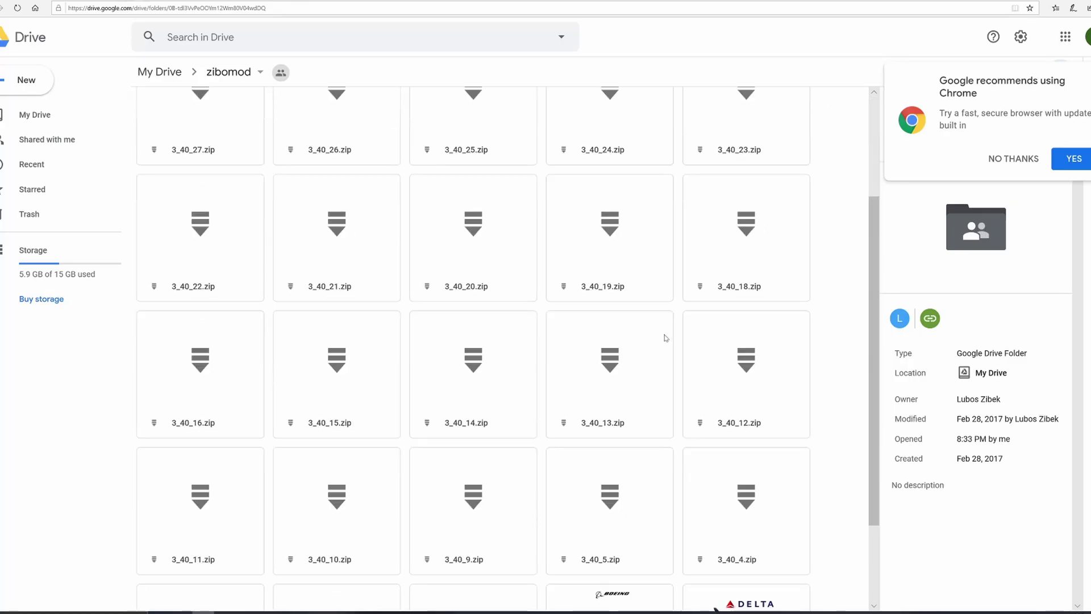
{"action": "scroll", "coordinate": [659, 315], "scroll_direction": "down", "scroll_amount": 2}
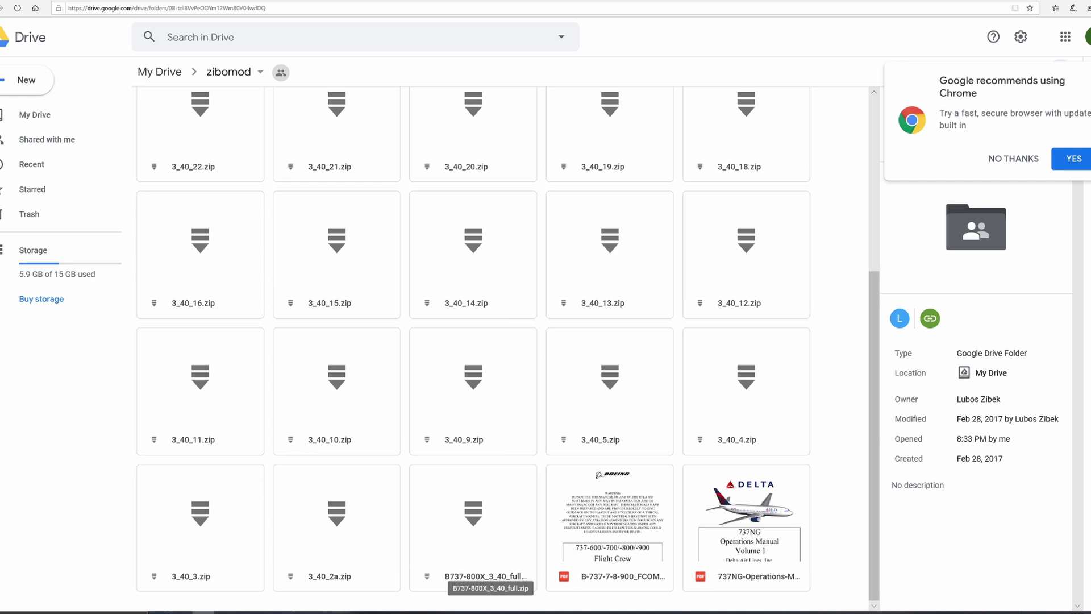
{"action": "right_click", "coordinate": [494, 578]}
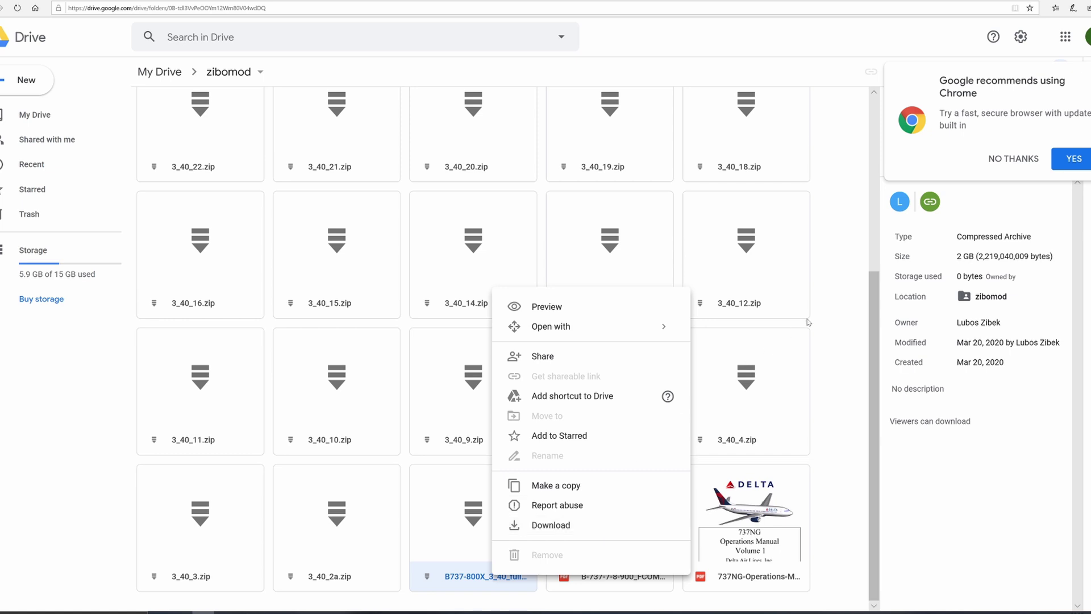
{"action": "left_click", "coordinate": [833, 308]}
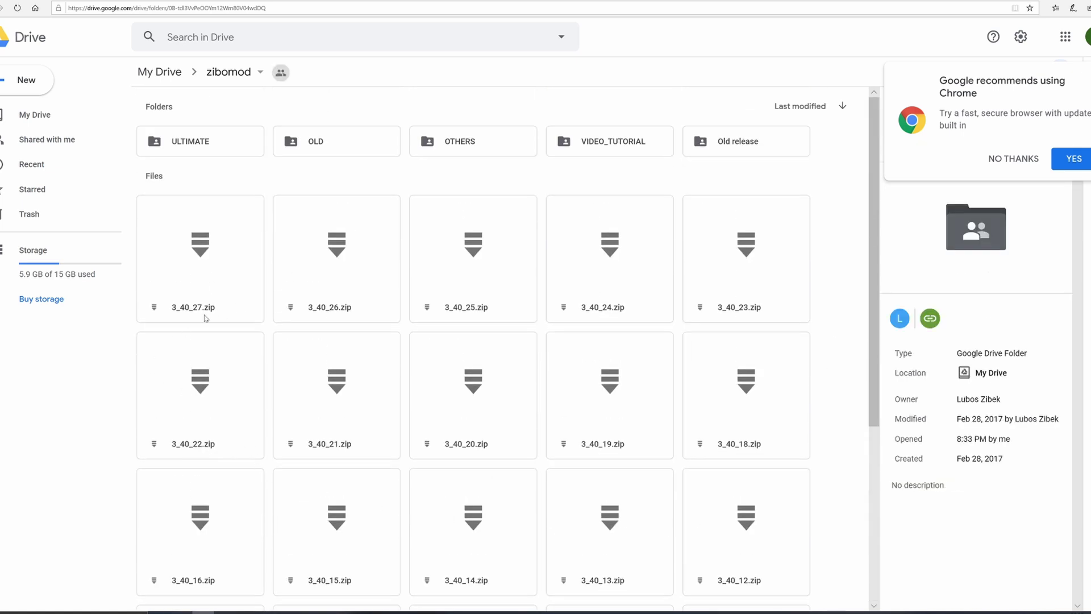
- Download 3_40_27.zip past the virus-scan warning and save it to disk
{"action": "scroll", "coordinate": [704, 370], "scroll_direction": "down", "scroll_amount": 4}
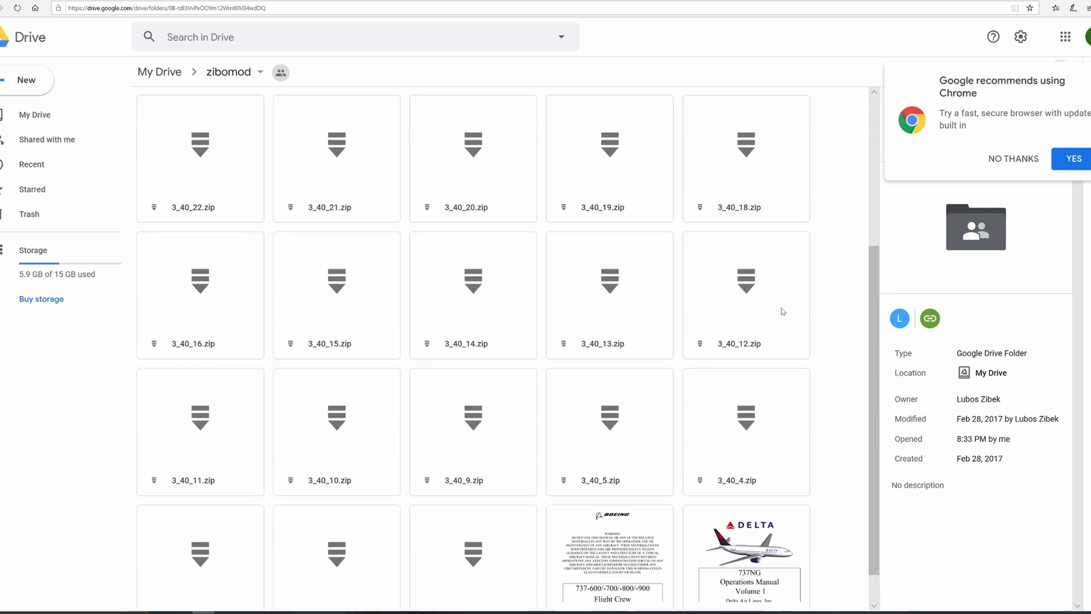
{"action": "scroll", "coordinate": [615, 235], "scroll_direction": "up", "scroll_amount": 4}
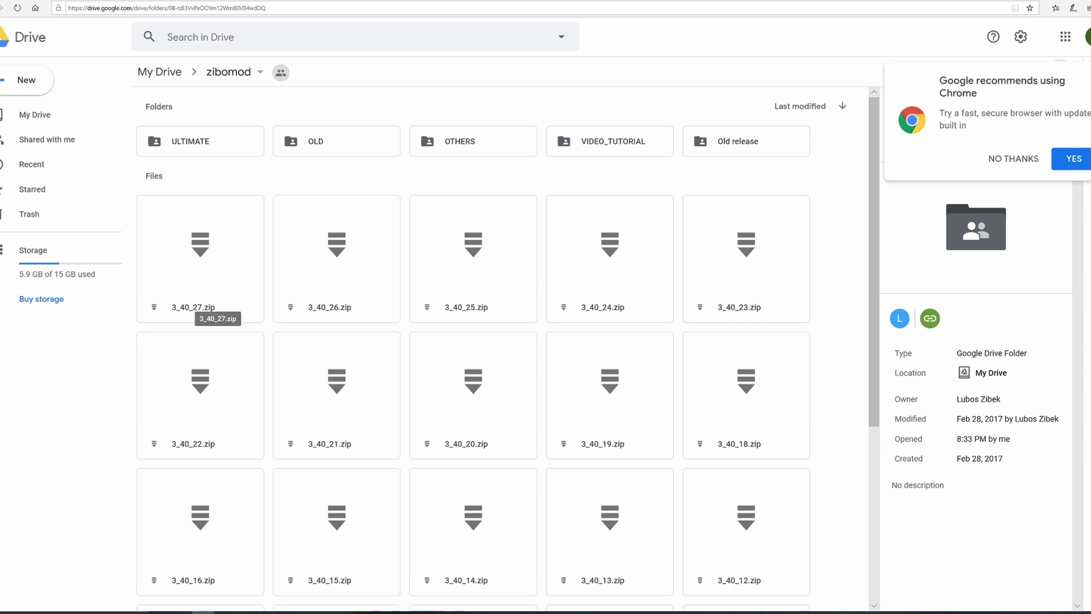
{"action": "right_click", "coordinate": [190, 310]}
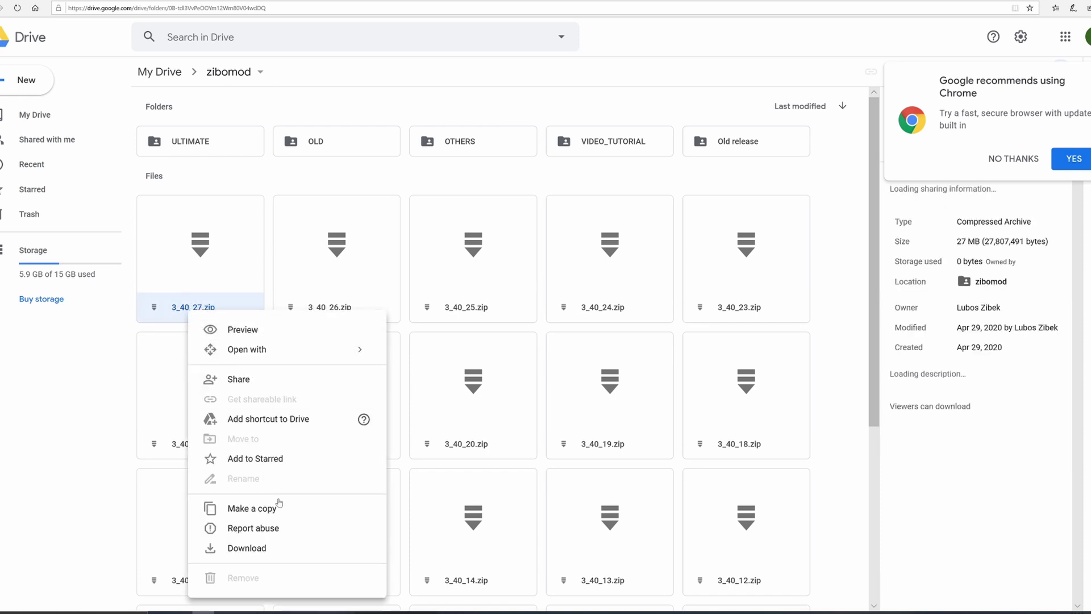
{"action": "left_click", "coordinate": [266, 548]}
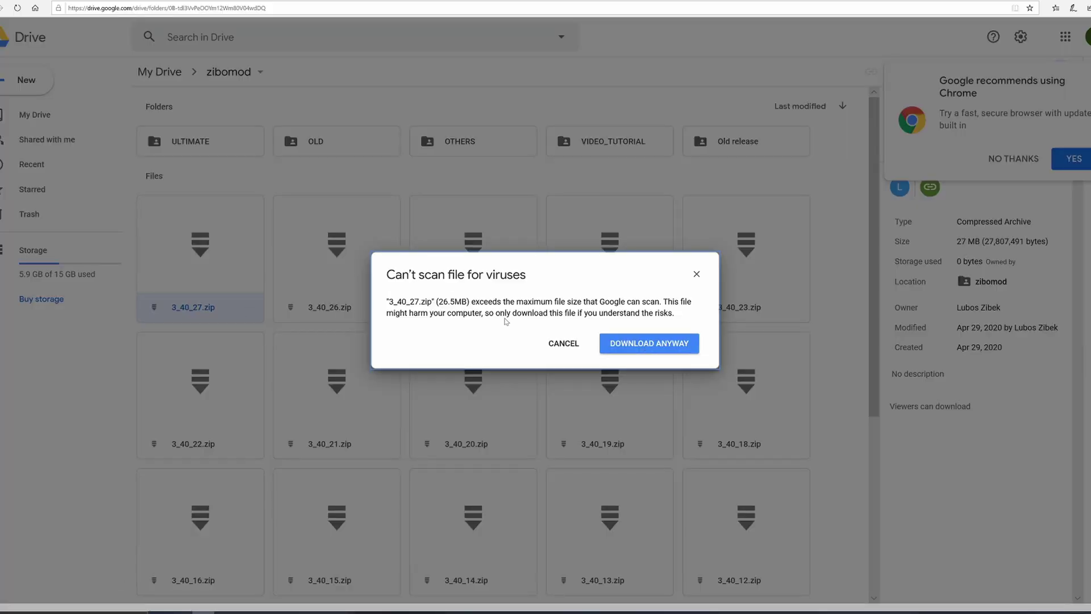
{"action": "left_click", "coordinate": [671, 342]}
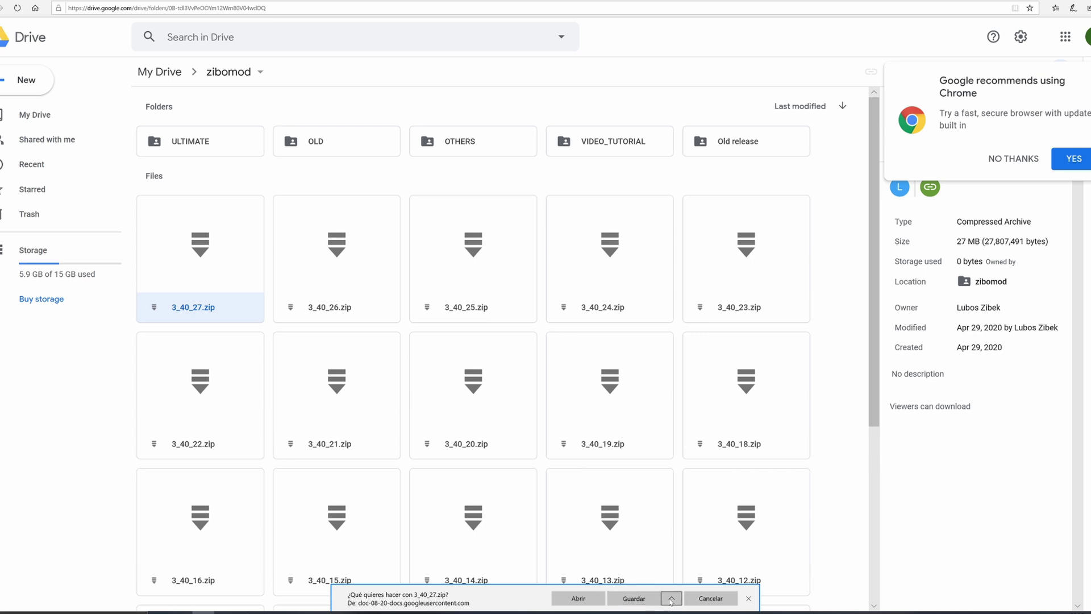
{"action": "left_click", "coordinate": [635, 600]}
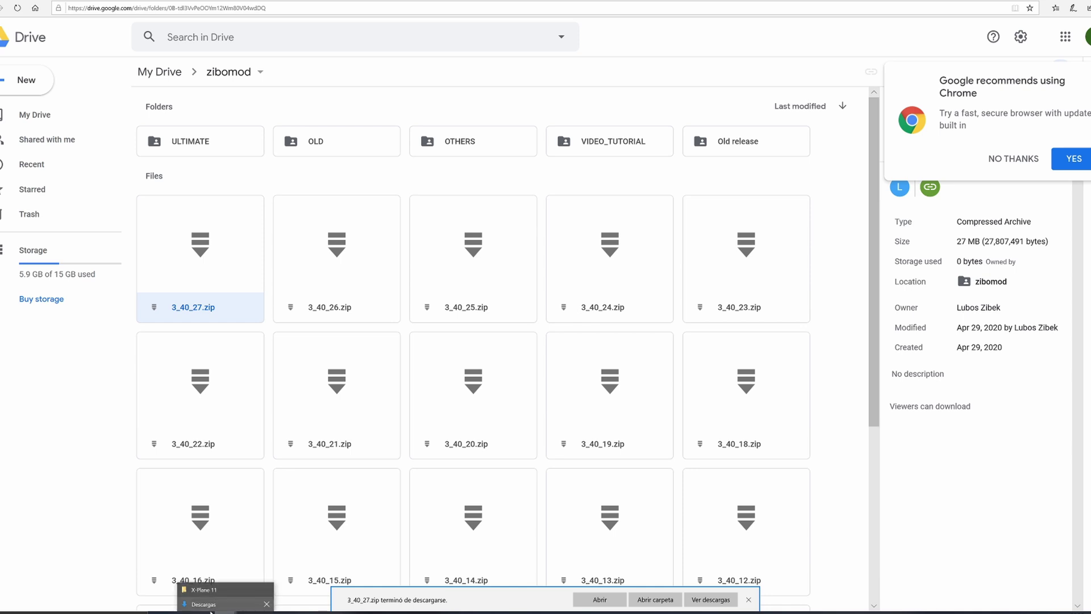
- Open the B737-800X_3_40_full archive from the Descargas folder
{"action": "left_click", "coordinate": [217, 600]}
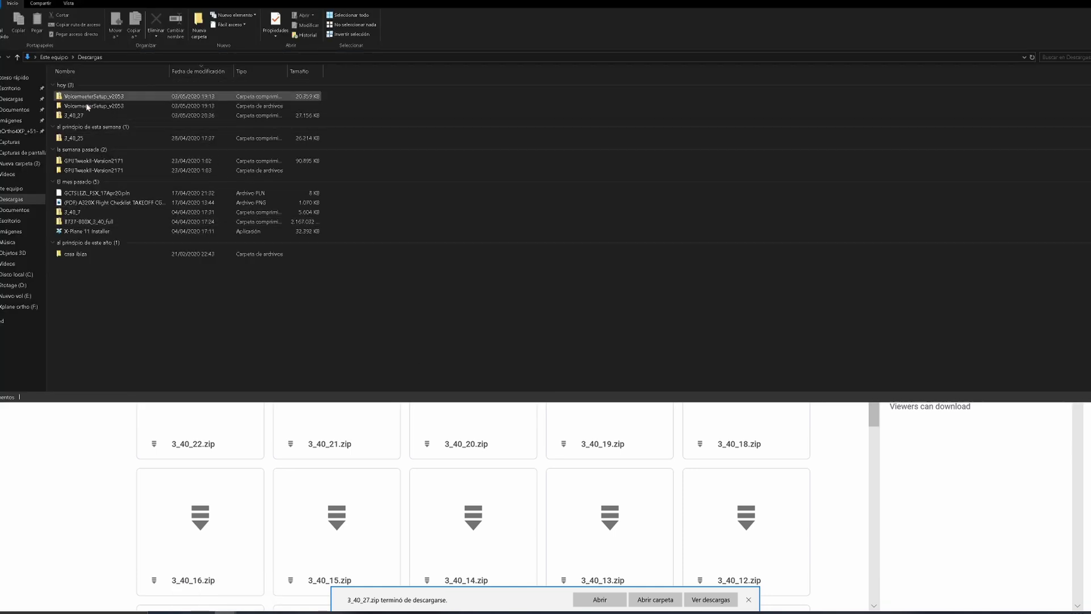
{"action": "right_click", "coordinate": [101, 226]}
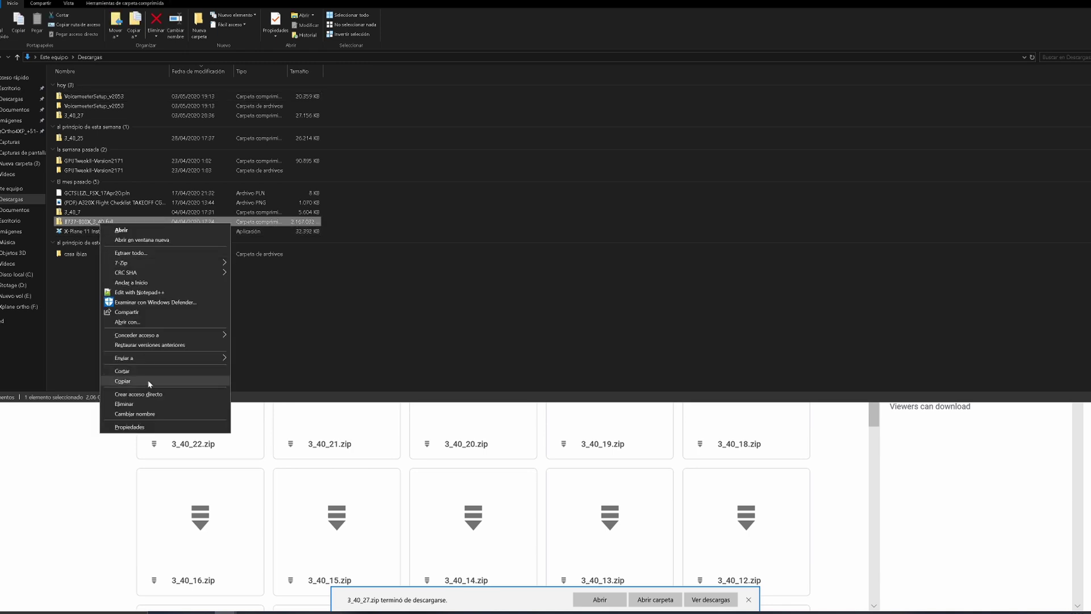
{"action": "left_click", "coordinate": [455, 325]}
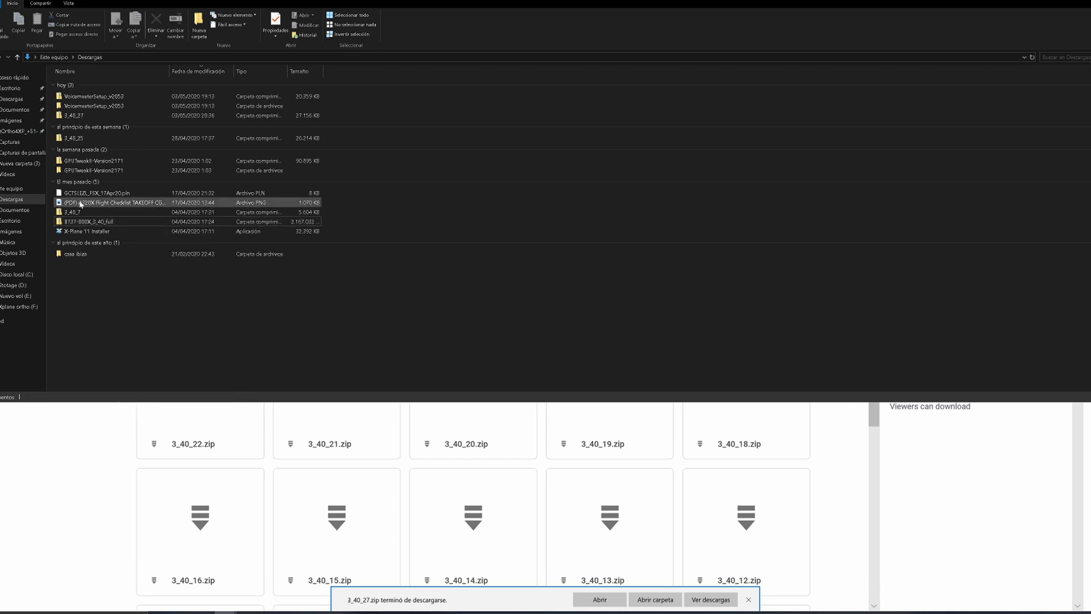
{"action": "double_click", "coordinate": [111, 226]}
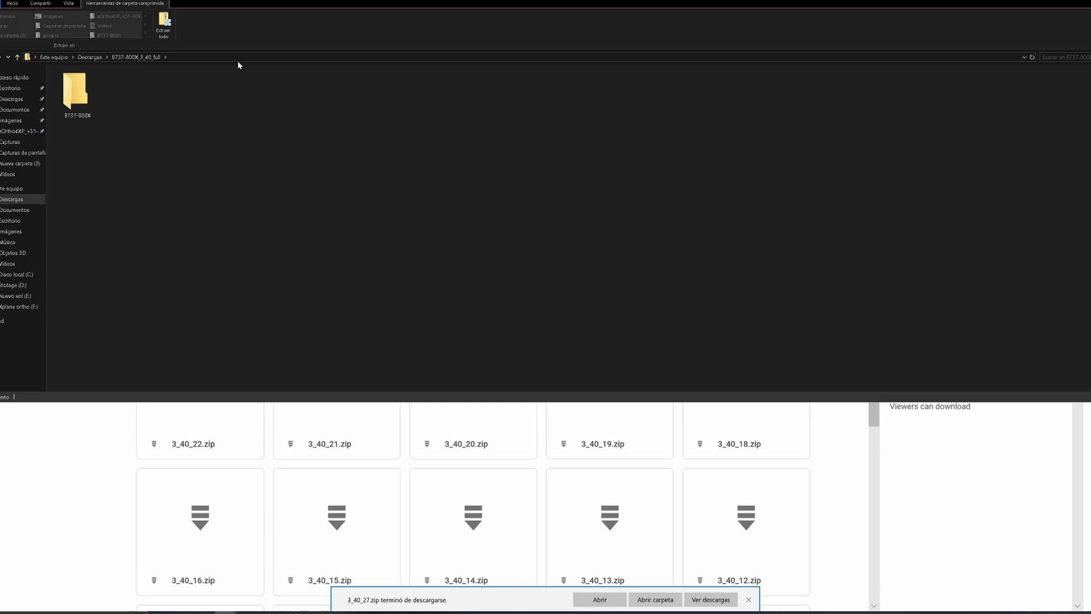
- Look over the B737-800X folder, then bring the X-Plane 11 folder window forward
{"action": "right_click", "coordinate": [83, 115]}
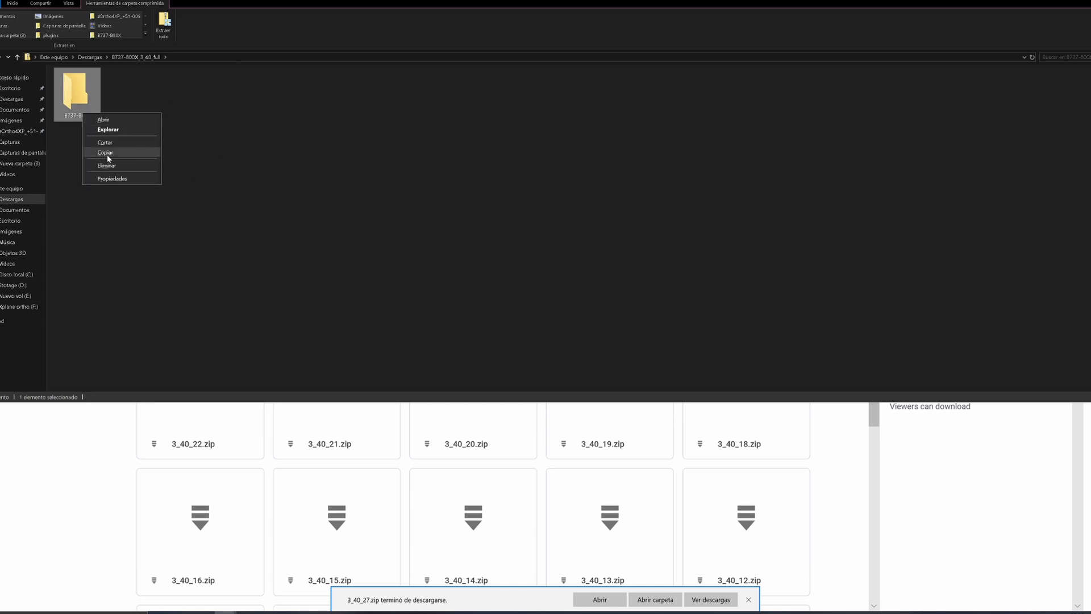
{"action": "left_click", "coordinate": [487, 175]}
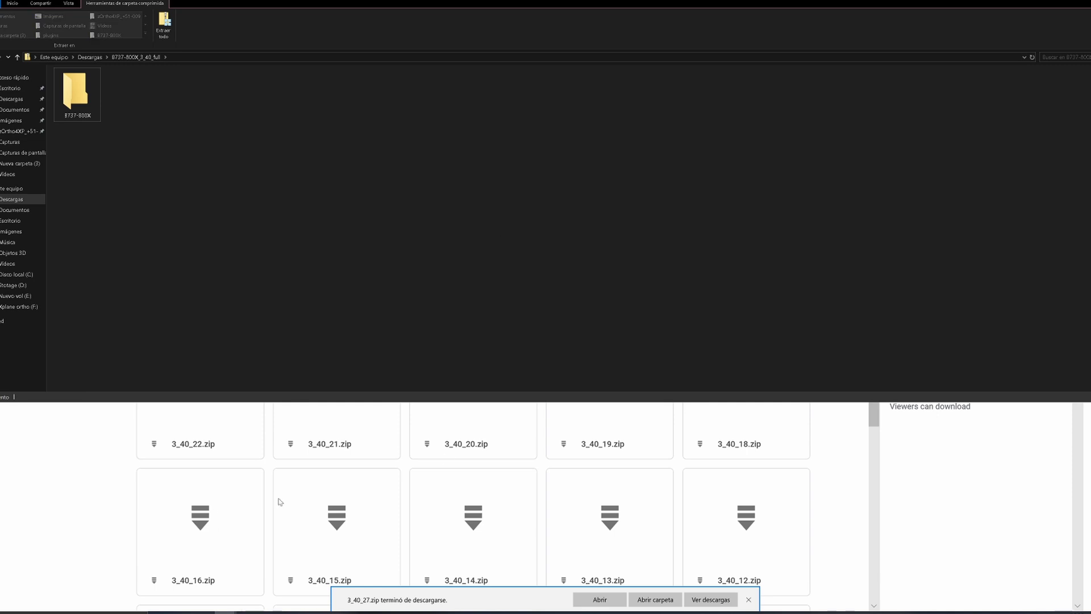
{"action": "mouse_move", "coordinate": [227, 612]}
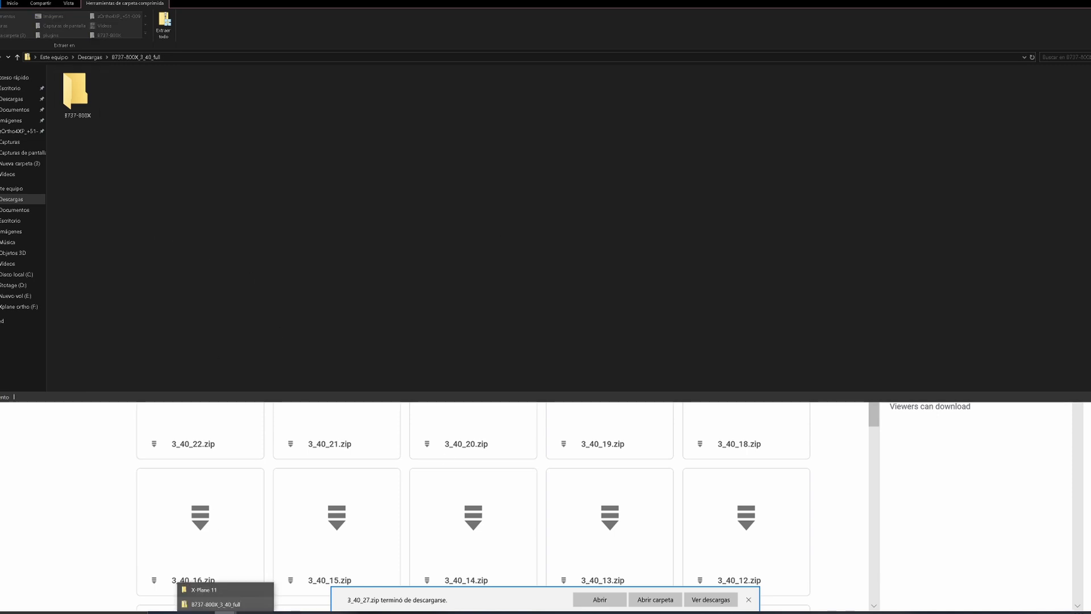
{"action": "left_click", "coordinate": [216, 594]}
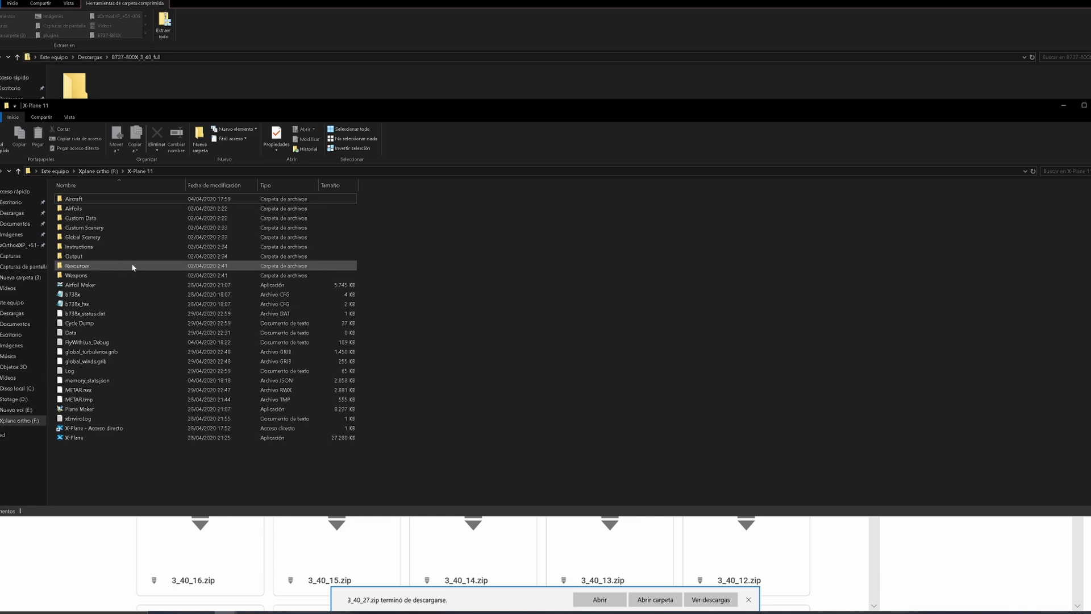
- Browse X-Plane 11's Aircraft folder, which already holds B737-800X, then return to the download window
{"action": "double_click", "coordinate": [82, 202]}
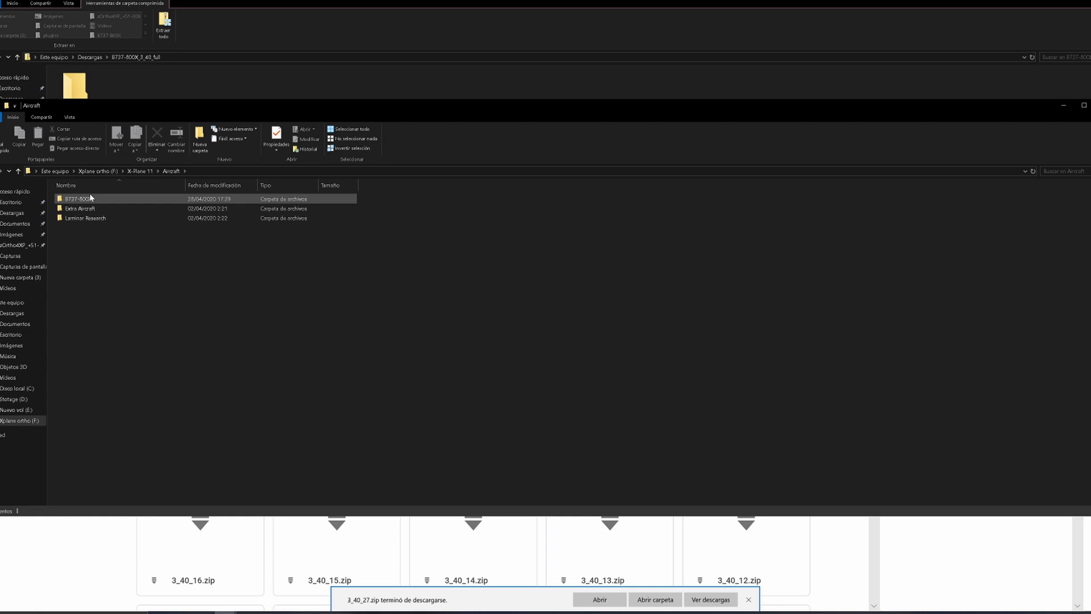
{"action": "right_click", "coordinate": [127, 268]}
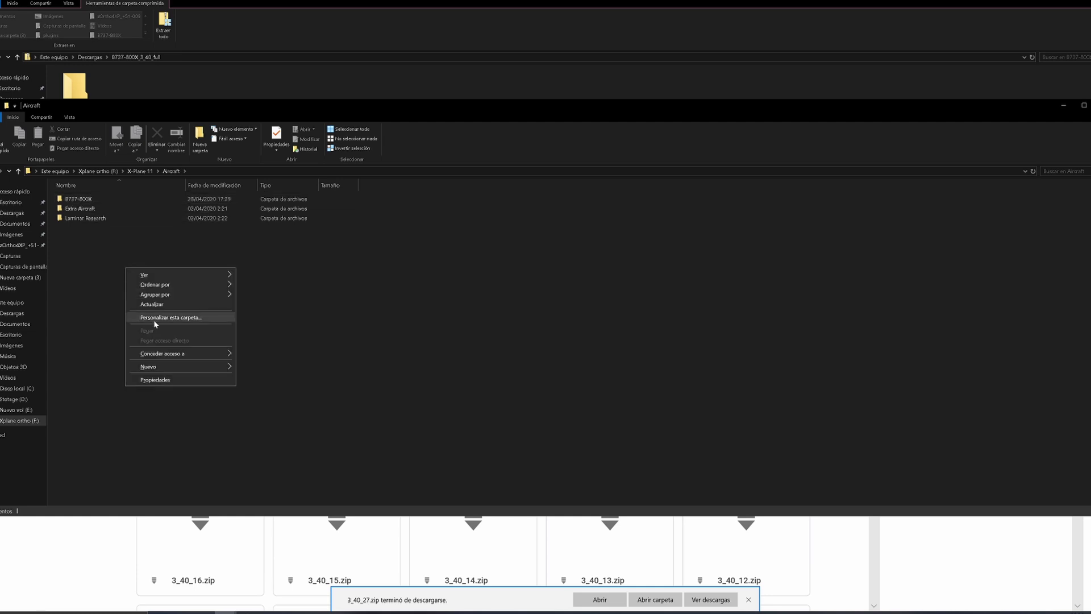
{"action": "left_click", "coordinate": [90, 259]}
{"action": "double_click", "coordinate": [86, 218]}
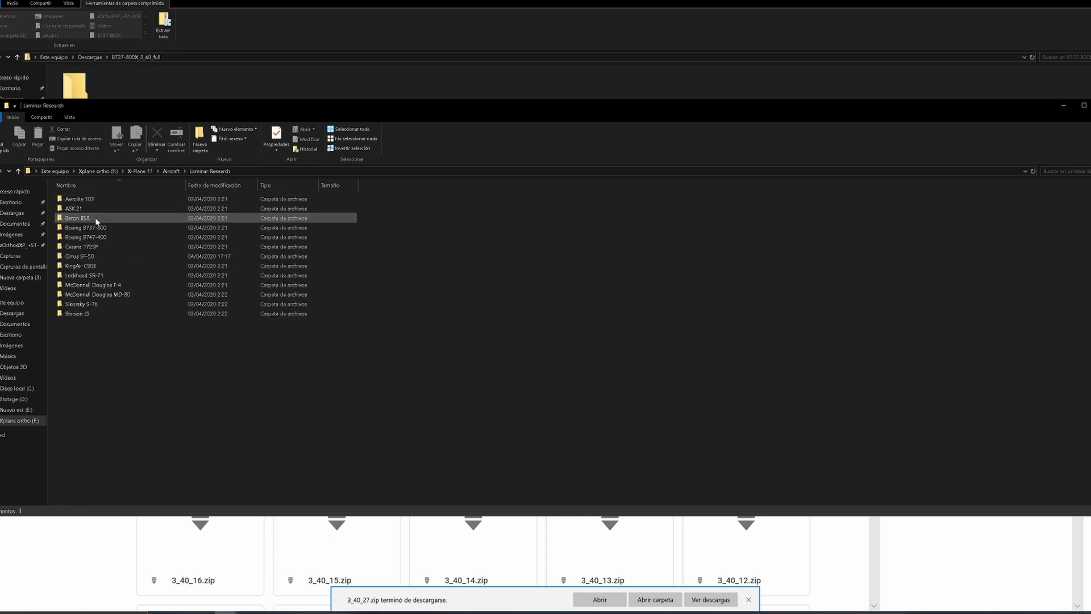
{"action": "key", "text": "BackSpace"}
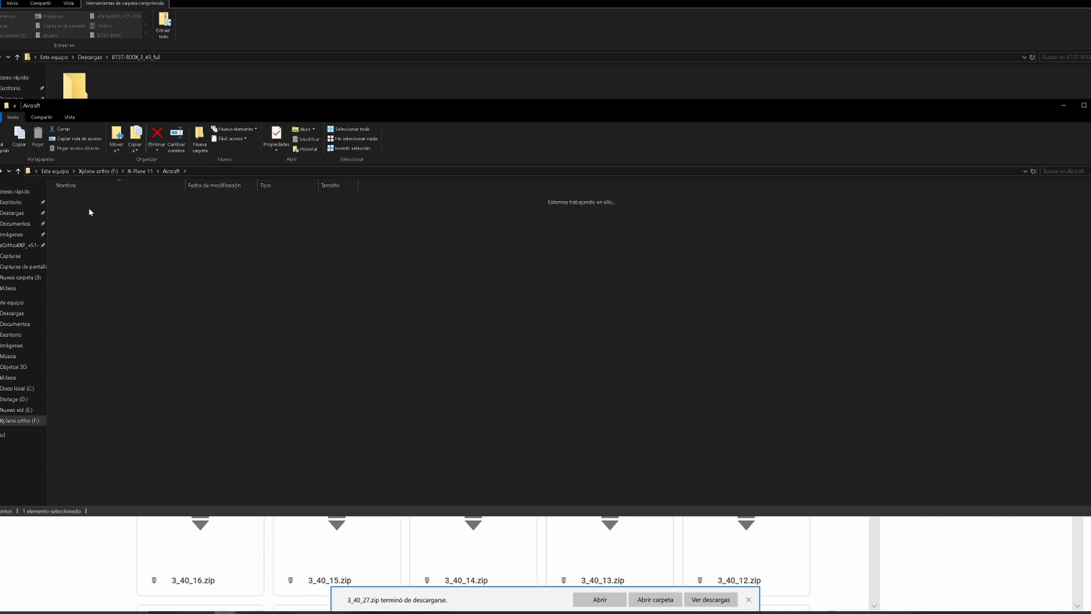
{"action": "right_click", "coordinate": [128, 266]}
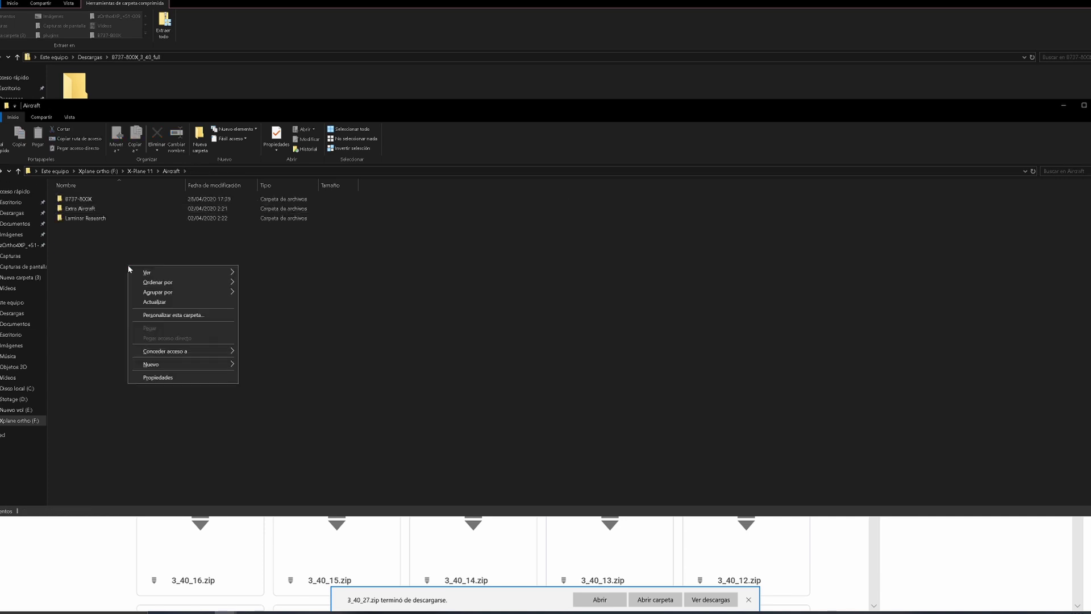
{"action": "left_click", "coordinate": [101, 258]}
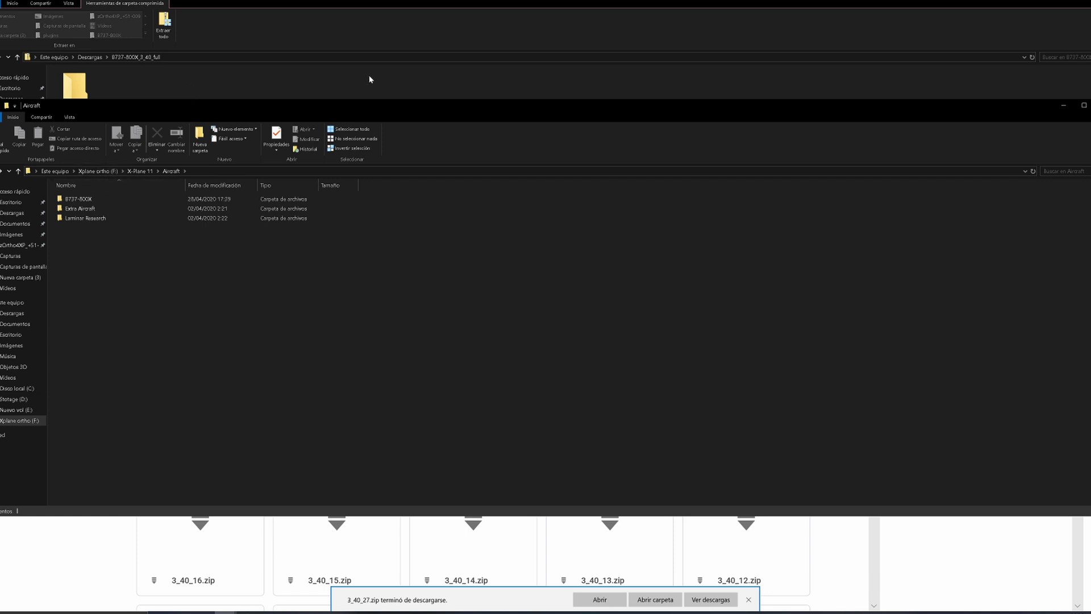
{"action": "left_click", "coordinate": [295, 56]}
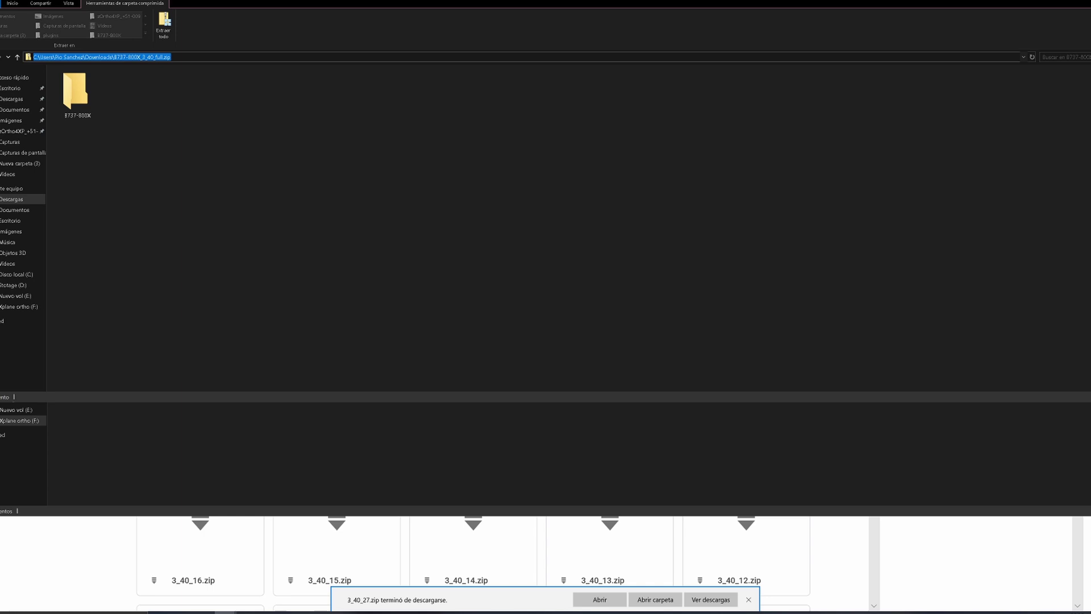
- Copy all 12 items from the 3_40_27 archive in Descargas
{"action": "left_click", "coordinate": [1, 57]}
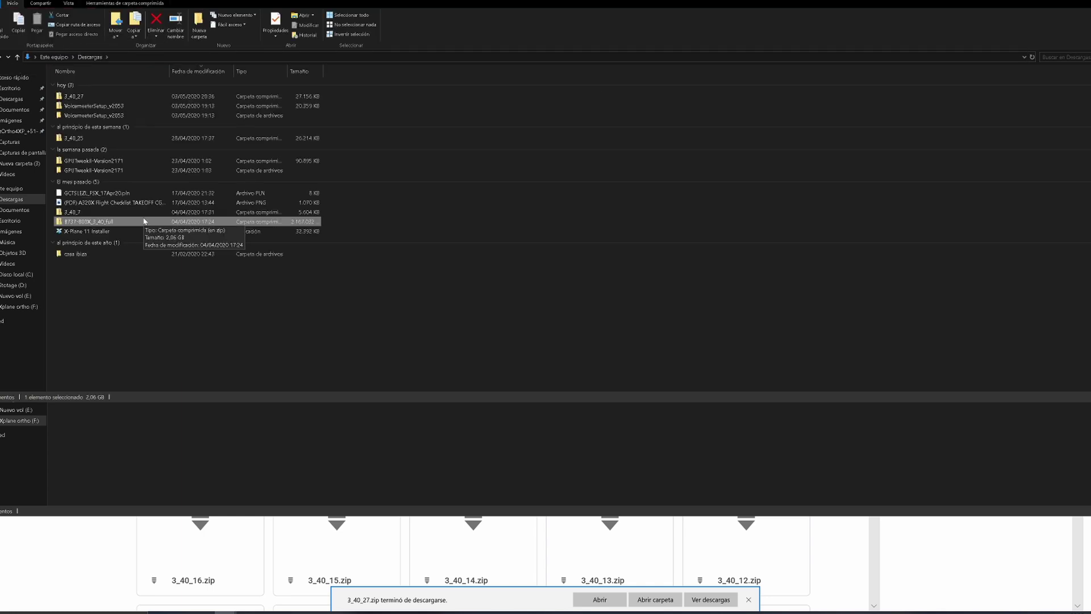
{"action": "double_click", "coordinate": [80, 97]}
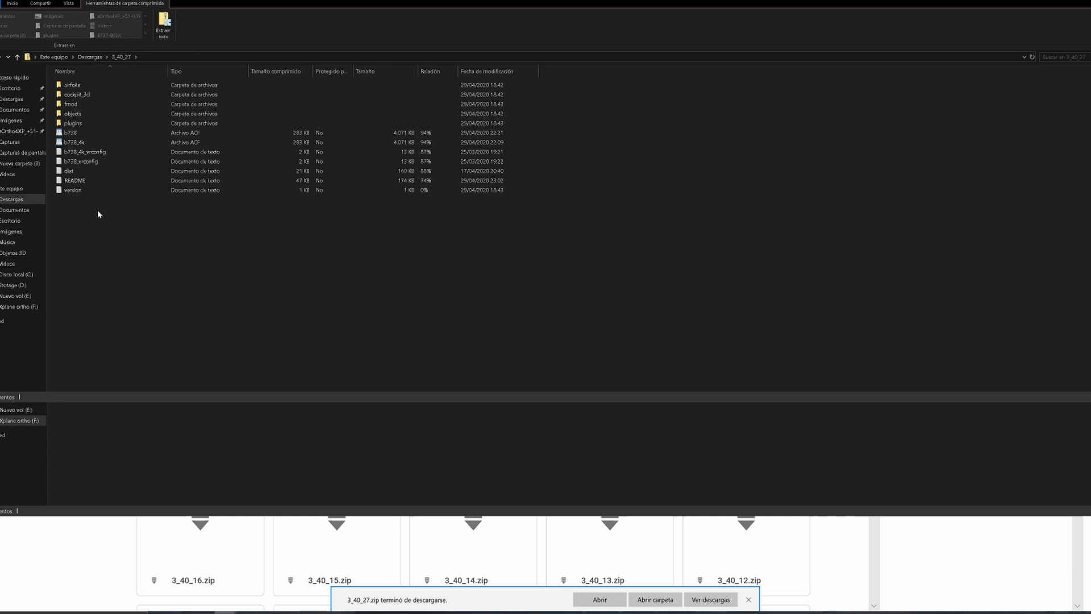
{"action": "left_click_drag", "start_coordinate": [97, 214], "coordinate": [81, 86]}
{"action": "right_click", "coordinate": [80, 87]}
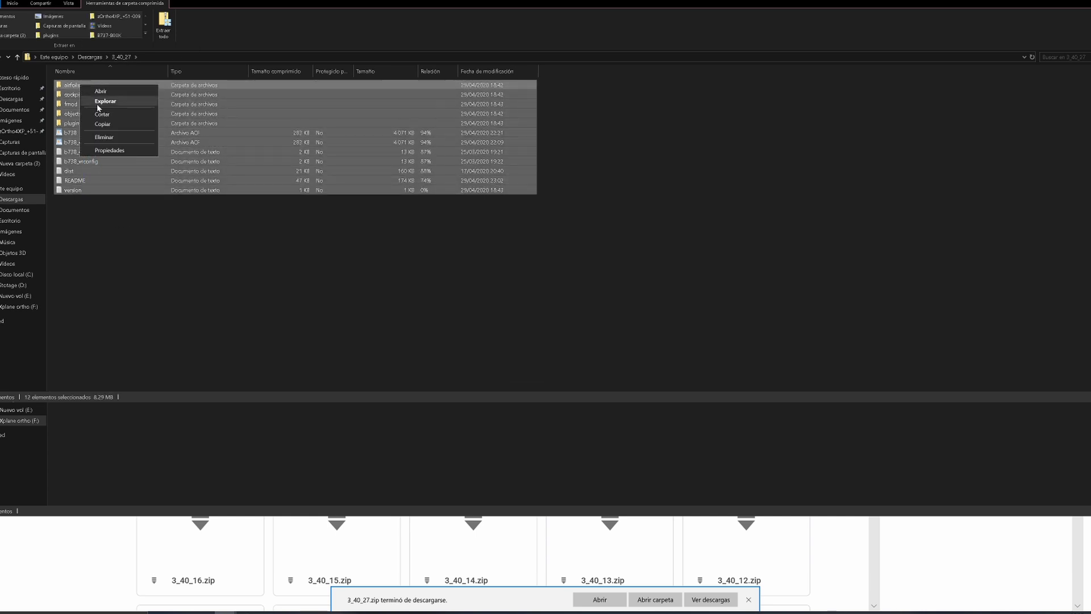
{"action": "left_click", "coordinate": [102, 124]}
- Open the B737-800X folder in the X-Plane 11 Aircraft window
{"action": "left_click", "coordinate": [238, 455]}
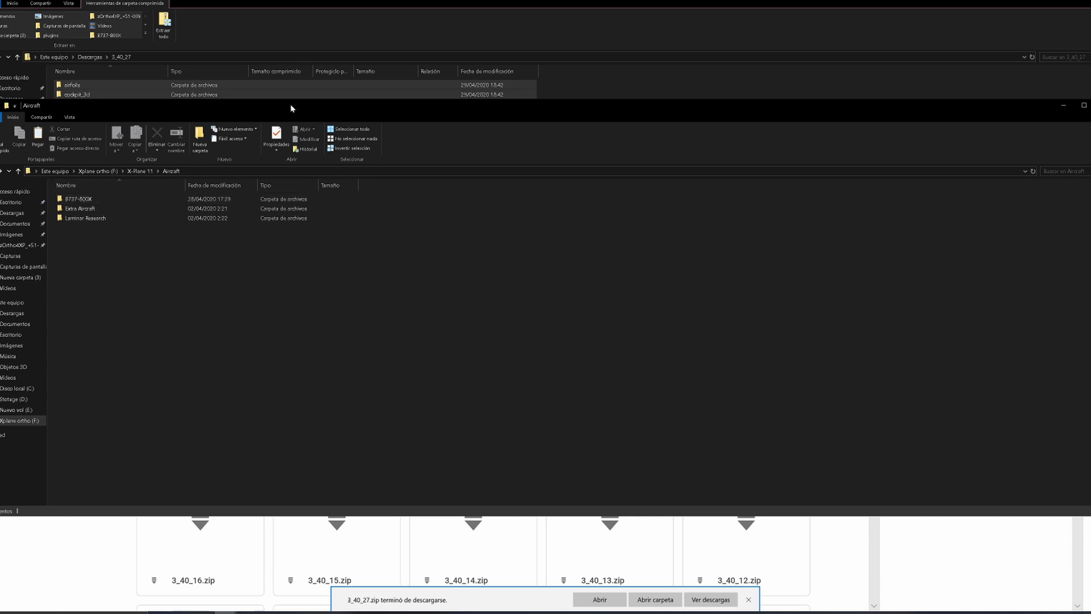
{"action": "left_click_drag", "start_coordinate": [291, 108], "coordinate": [297, 123]}
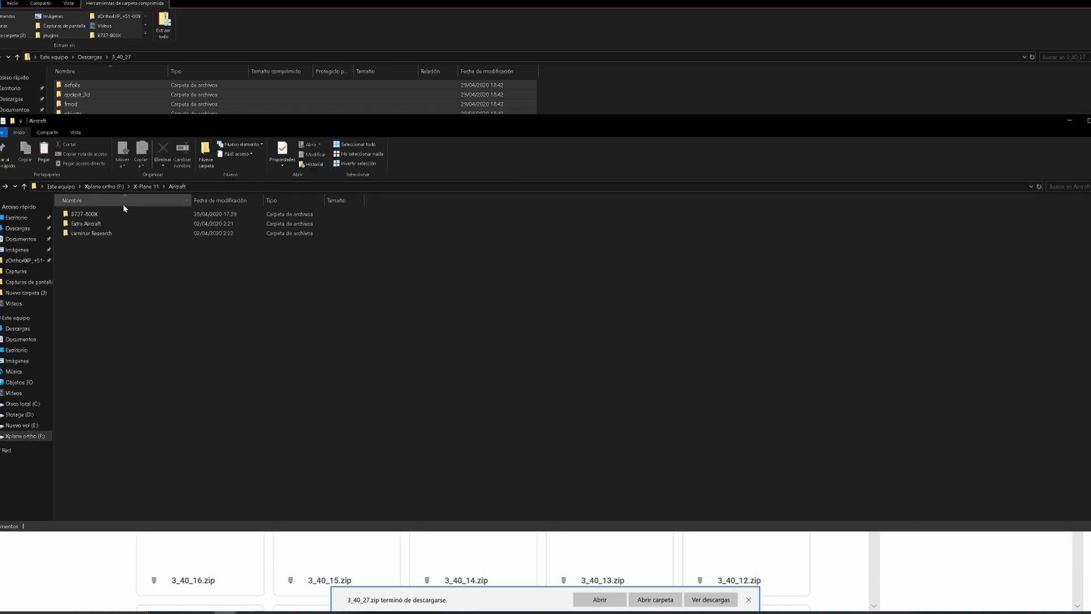
{"action": "double_click", "coordinate": [83, 218]}
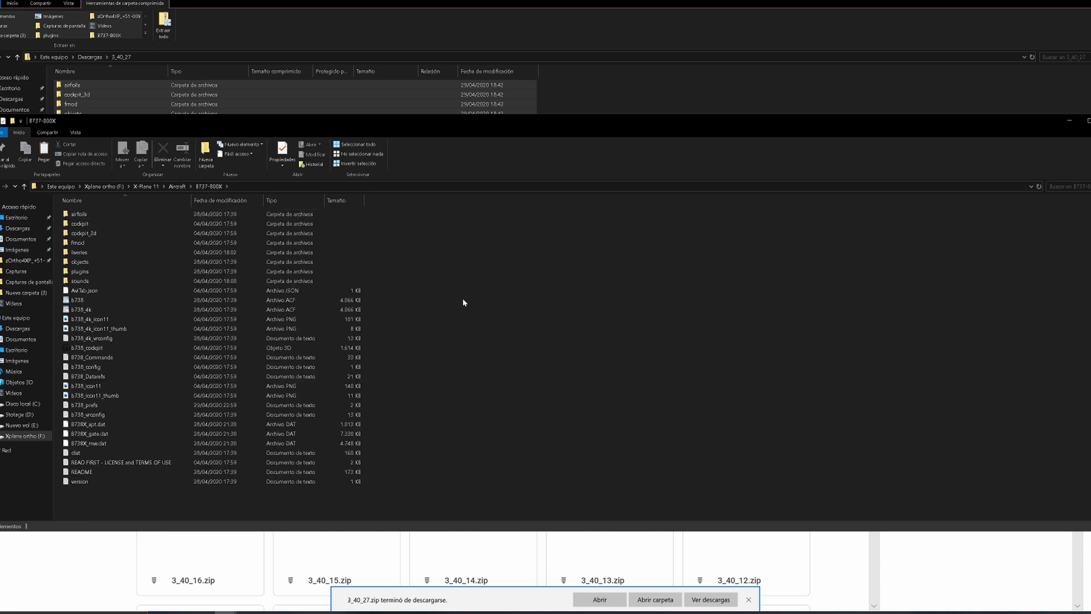
- Paste the 3_40_27 files into B737-800X, replacing the existing files
{"action": "right_click", "coordinate": [431, 281]}
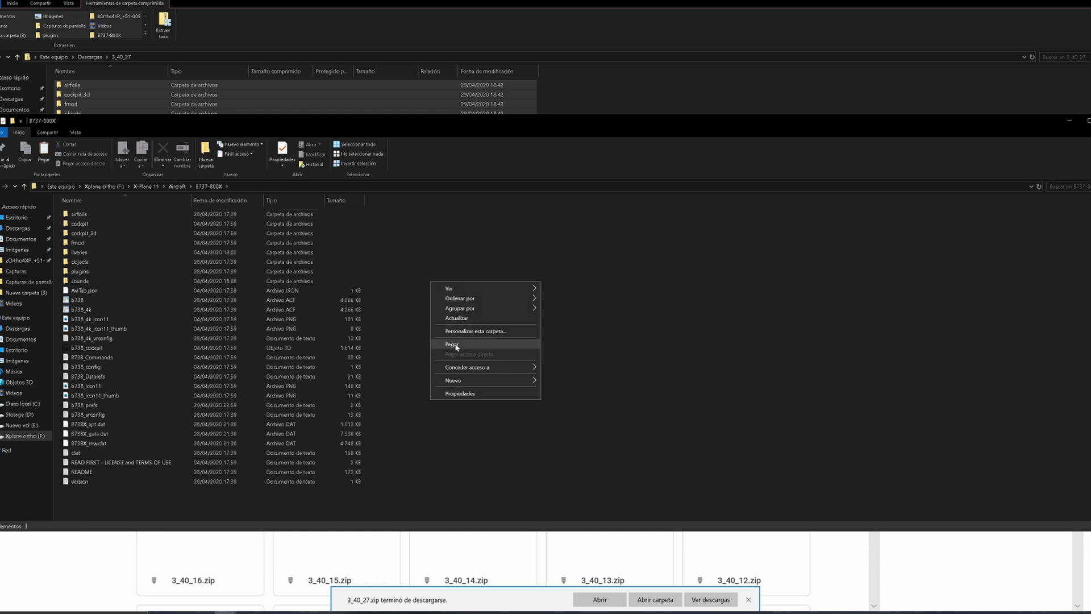
{"action": "left_click", "coordinate": [453, 344]}
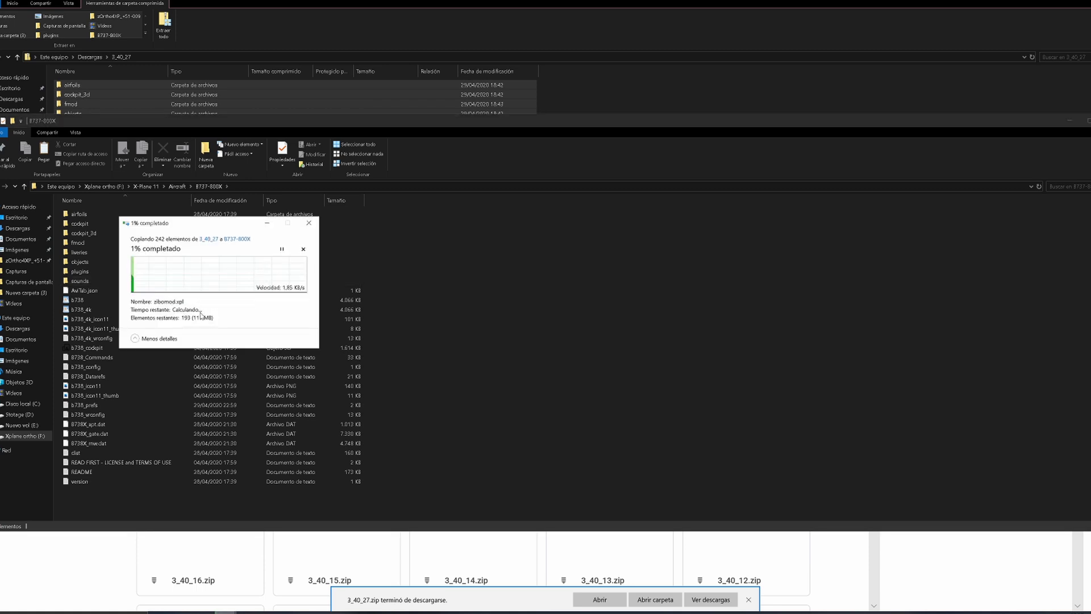
{"action": "left_click", "coordinate": [184, 273]}
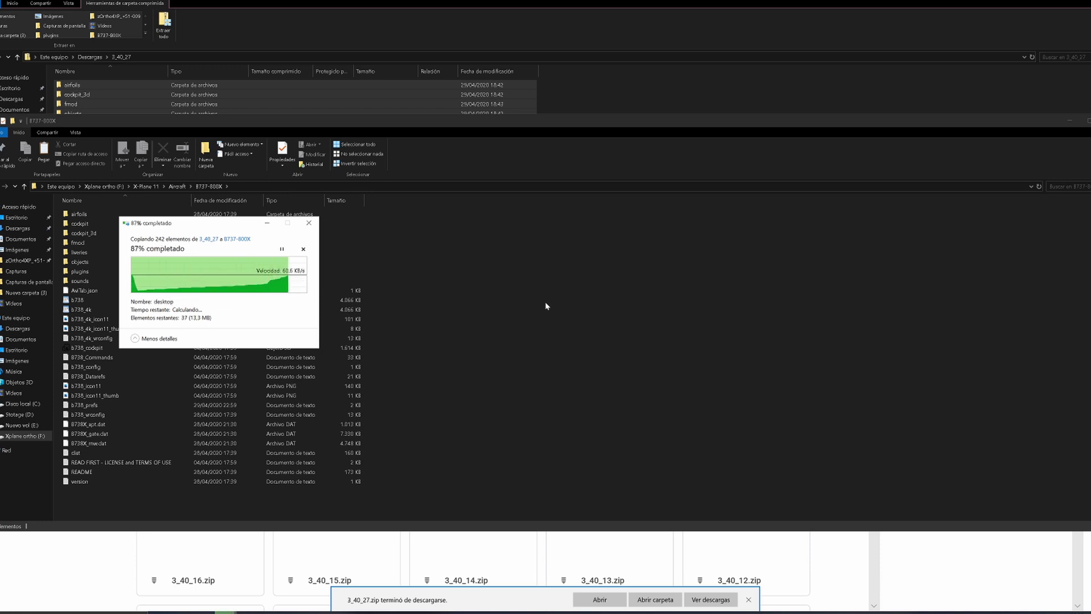
{"action": "left_click", "coordinate": [524, 253]}
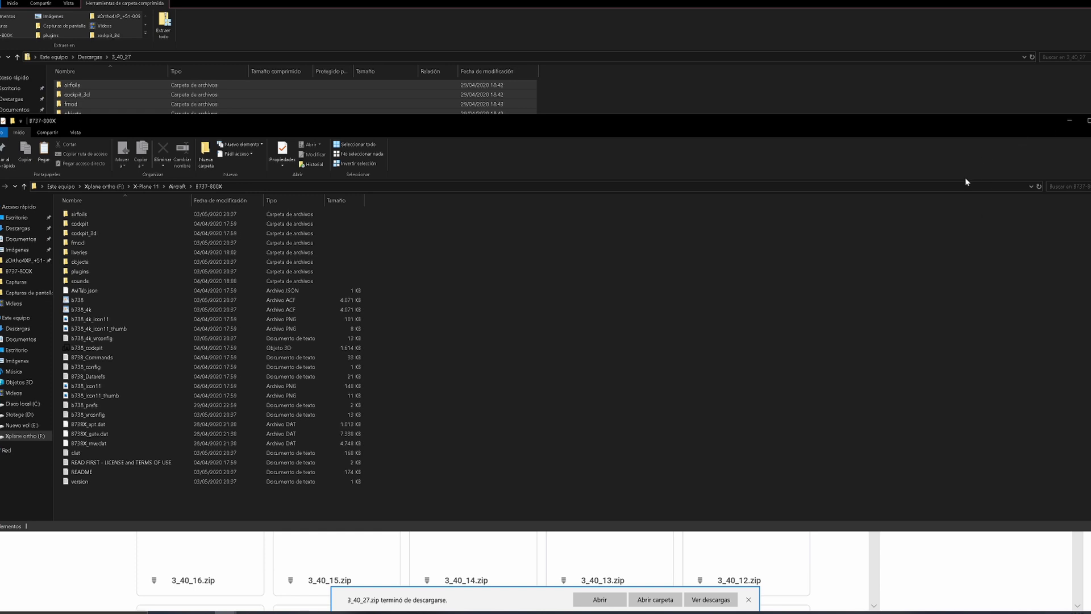
- Minimize the B737-800X and 3_40_27 Explorer windows
{"action": "left_click_drag", "start_coordinate": [1033, 128], "coordinate": [994, 129]}
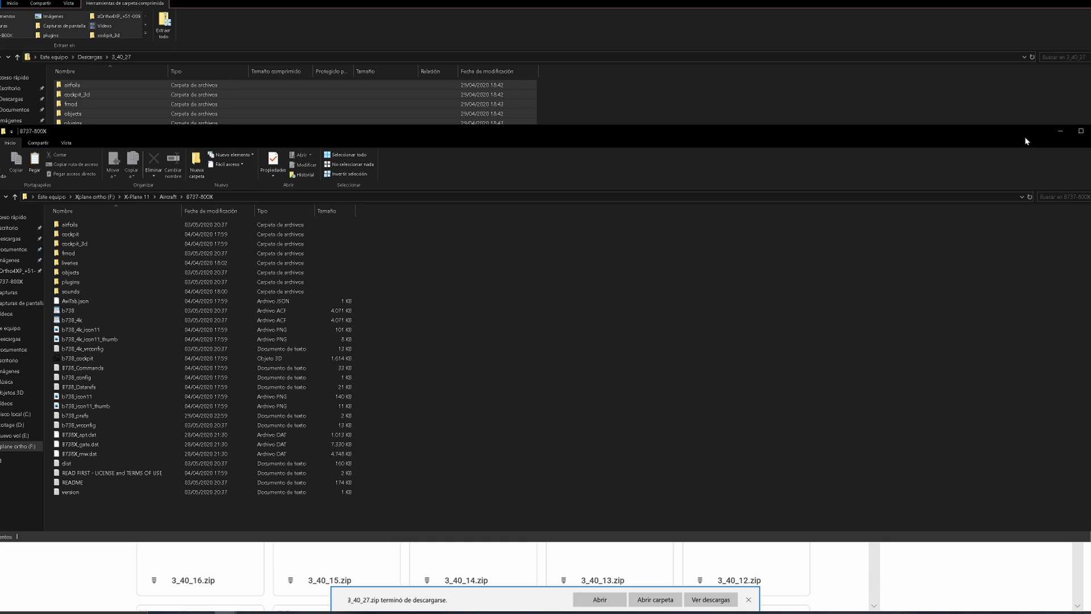
{"action": "left_click", "coordinate": [1062, 131]}
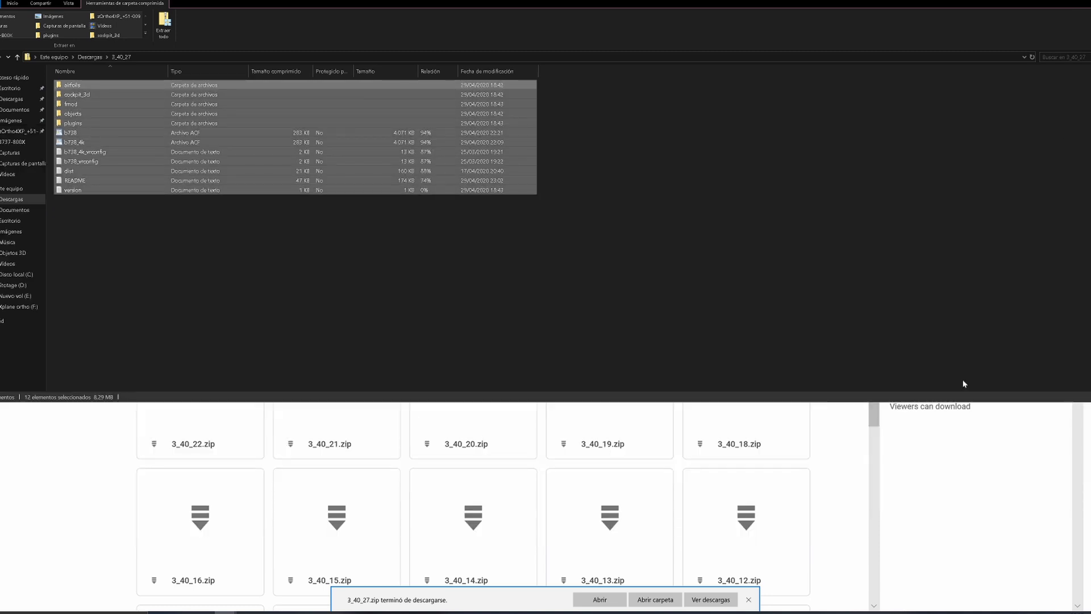
{"action": "left_click", "coordinate": [215, 612]}
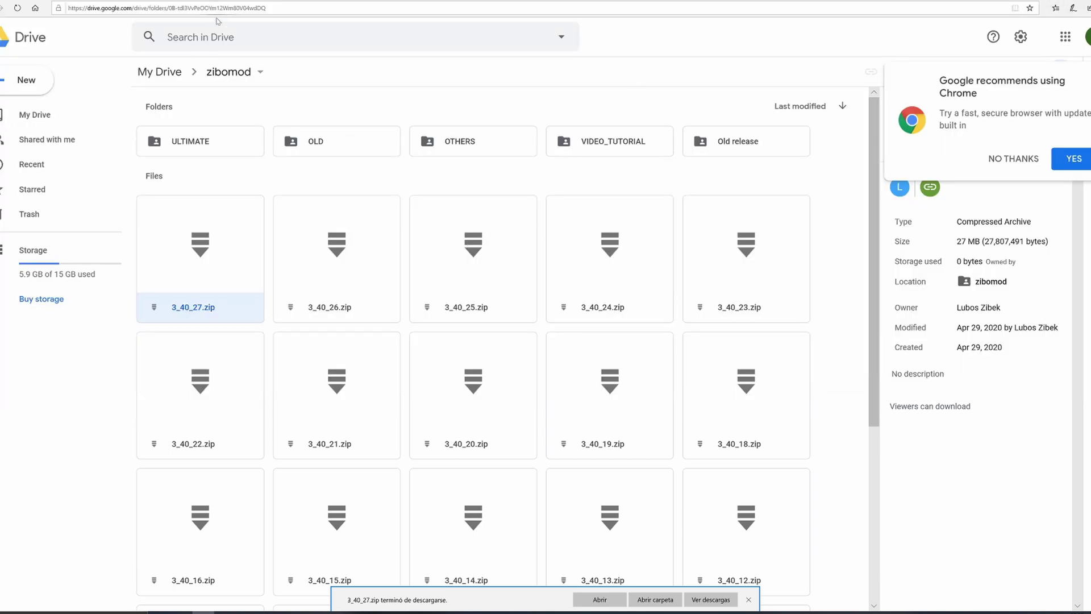
- Download AviTab-0.3.18.zip from its X-Plane.org page and show it in Descargas
{"action": "left_click", "coordinate": [228, 3]}
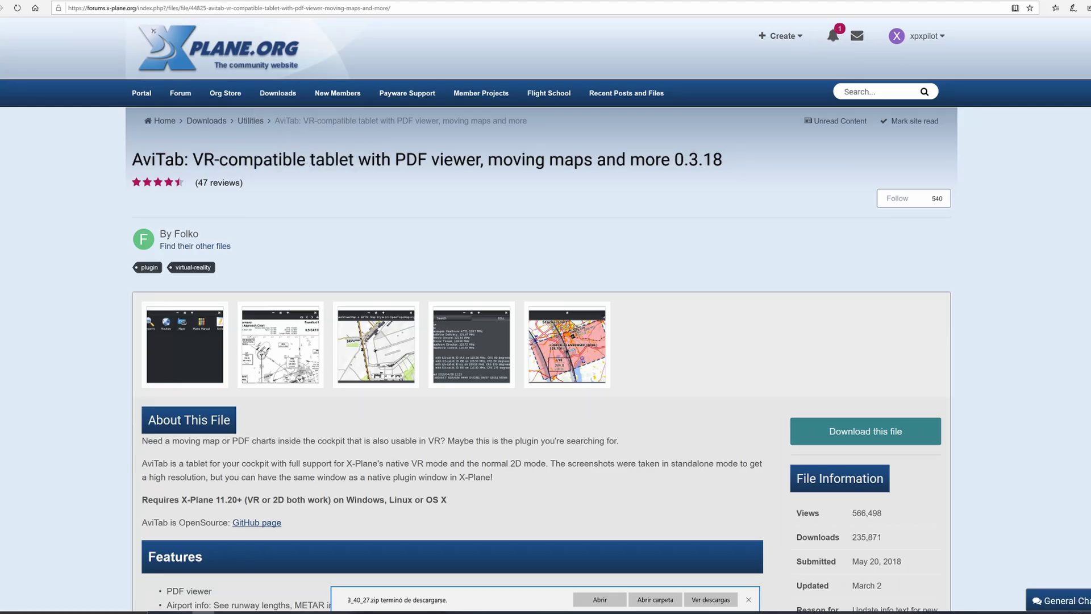
{"action": "scroll", "coordinate": [796, 198], "scroll_direction": "down", "scroll_amount": 2}
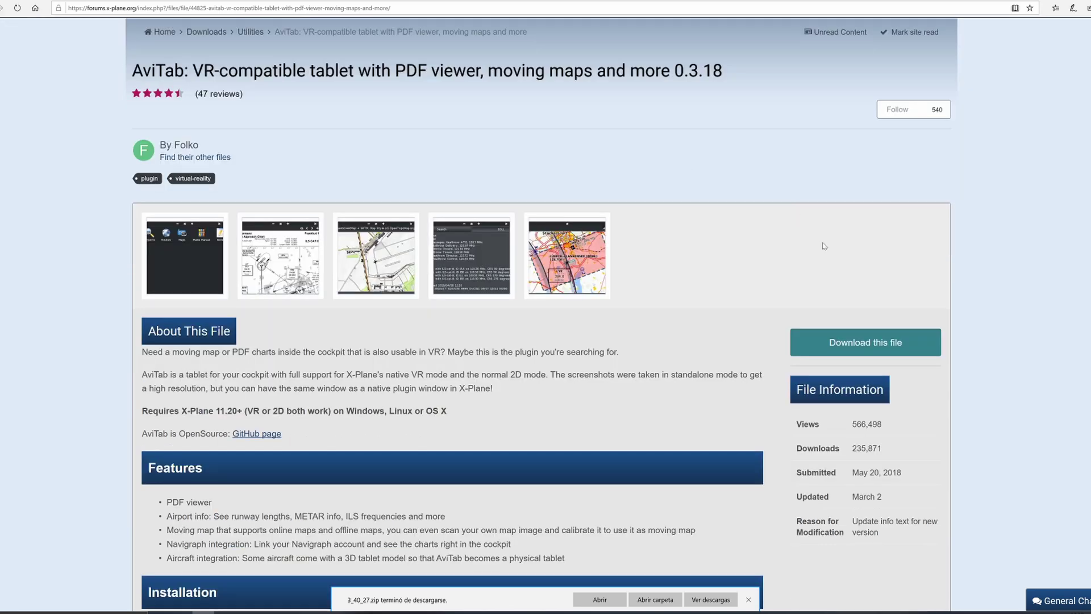
{"action": "left_click", "coordinate": [866, 343]}
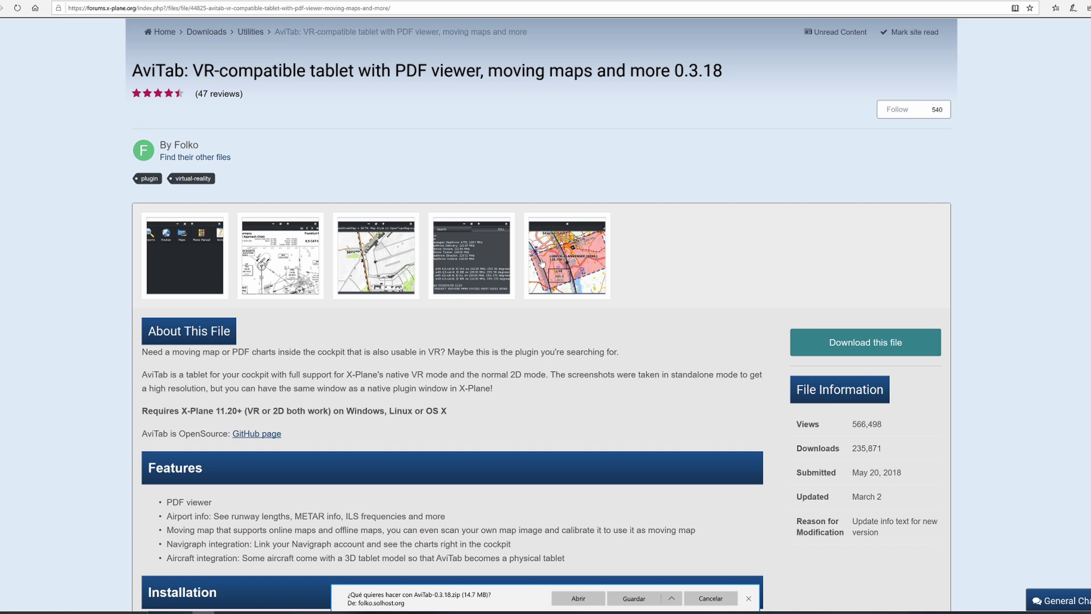
{"action": "left_click", "coordinate": [631, 598]}
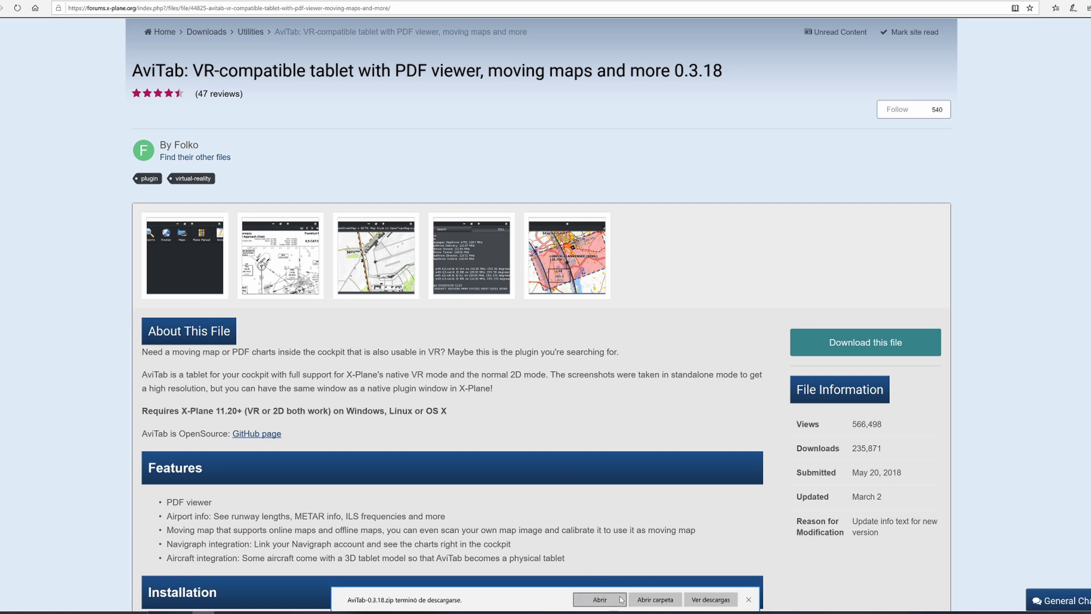
{"action": "left_click", "coordinate": [655, 600]}
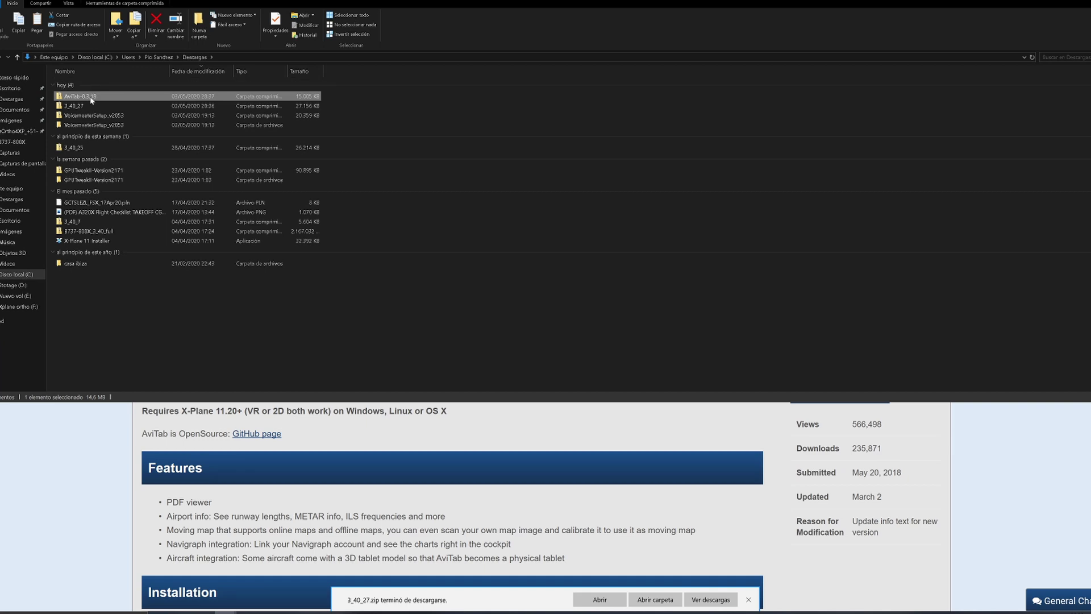
- Copy the AviTab folder from the AviTab-0.3.18 archive
{"action": "double_click", "coordinate": [90, 97]}
{"action": "right_click", "coordinate": [69, 85]}
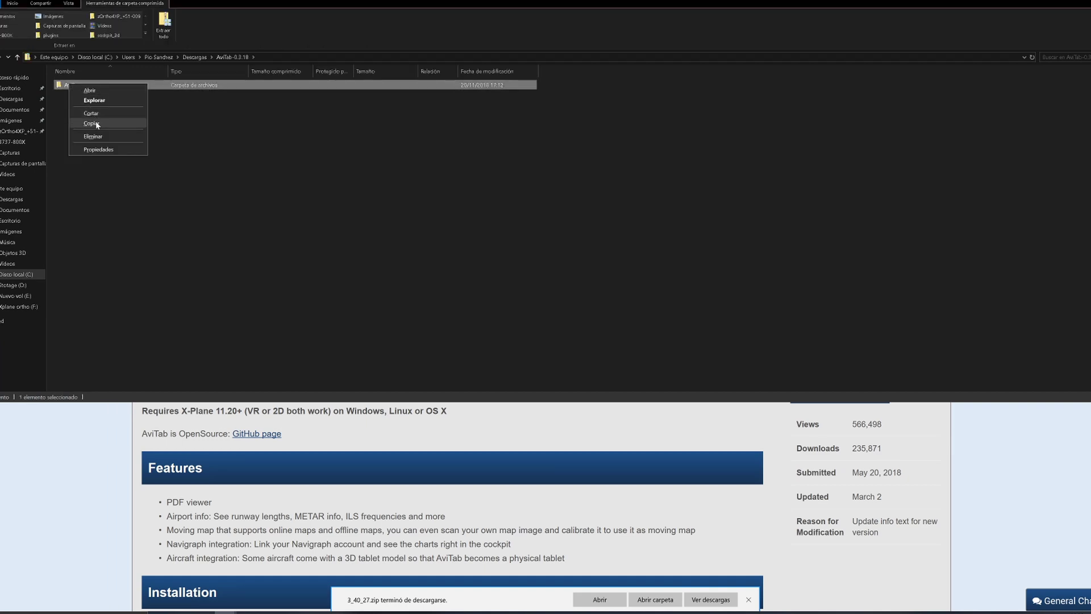
{"action": "left_click", "coordinate": [91, 123]}
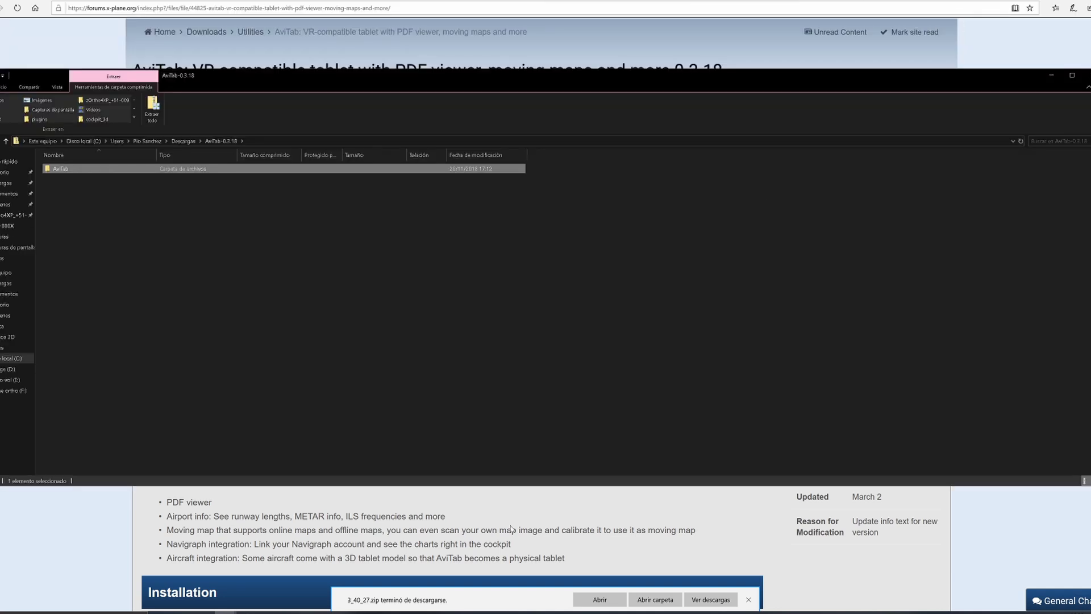
- Navigate the other Explorer window to X-Plane 11\Resources\plugins
{"action": "mouse_move", "coordinate": [225, 611]}
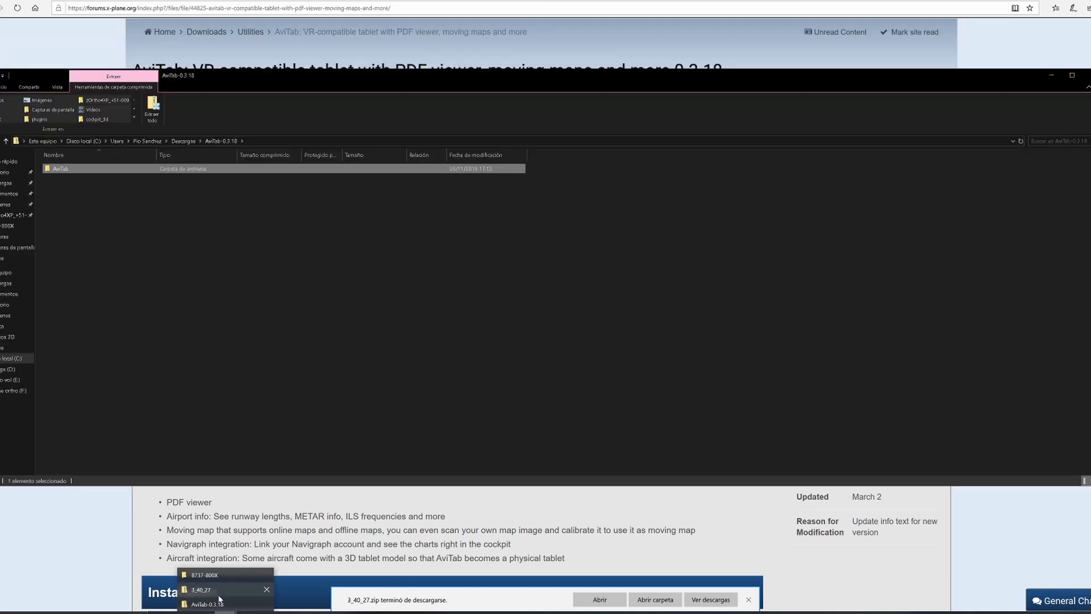
{"action": "left_click", "coordinate": [205, 575]}
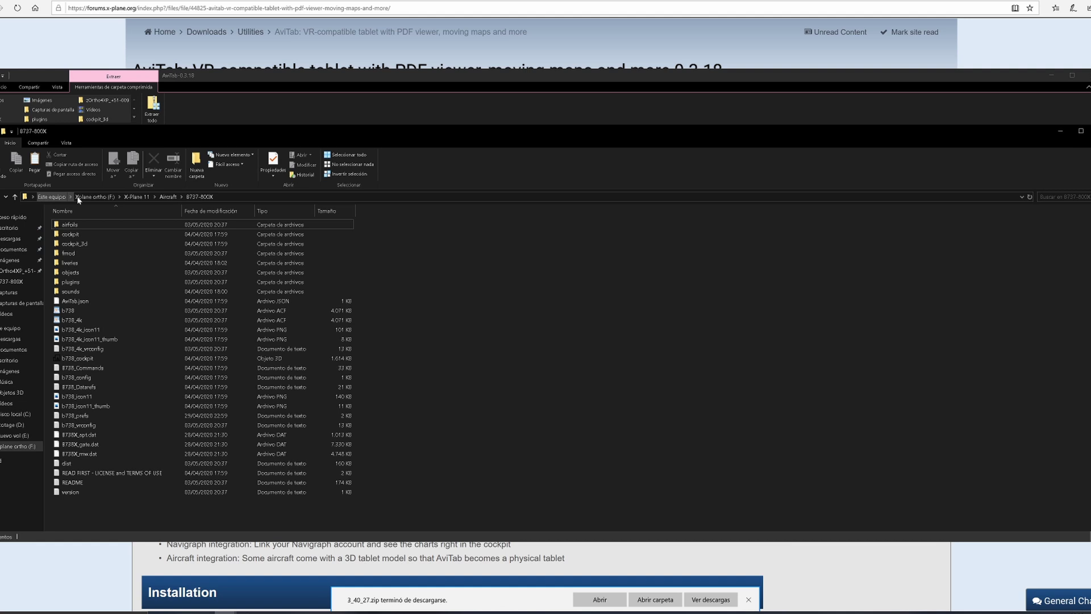
{"action": "left_click", "coordinate": [135, 197]}
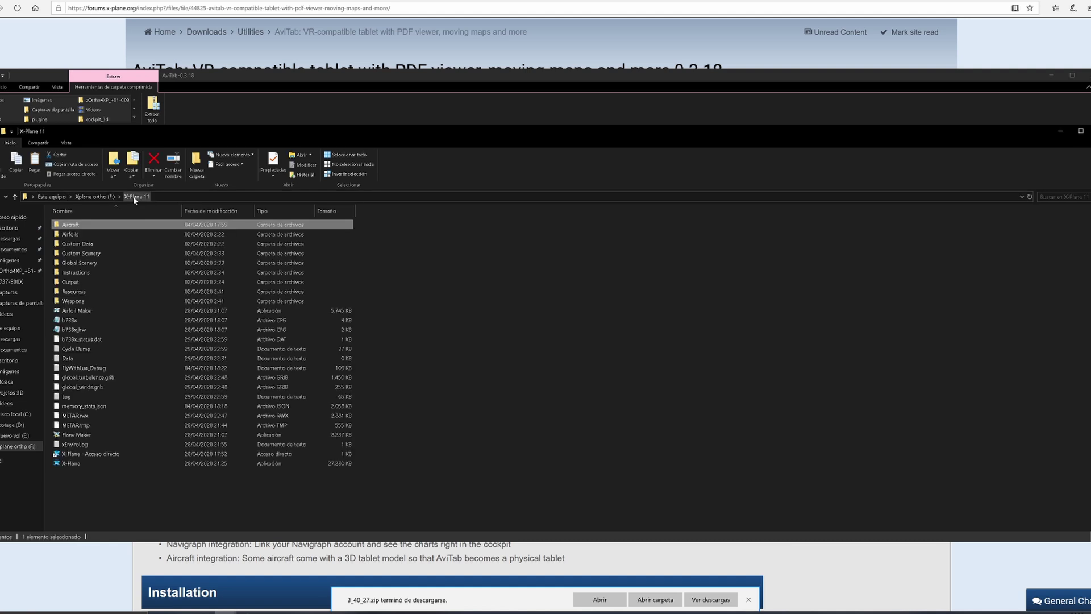
{"action": "double_click", "coordinate": [80, 291]}
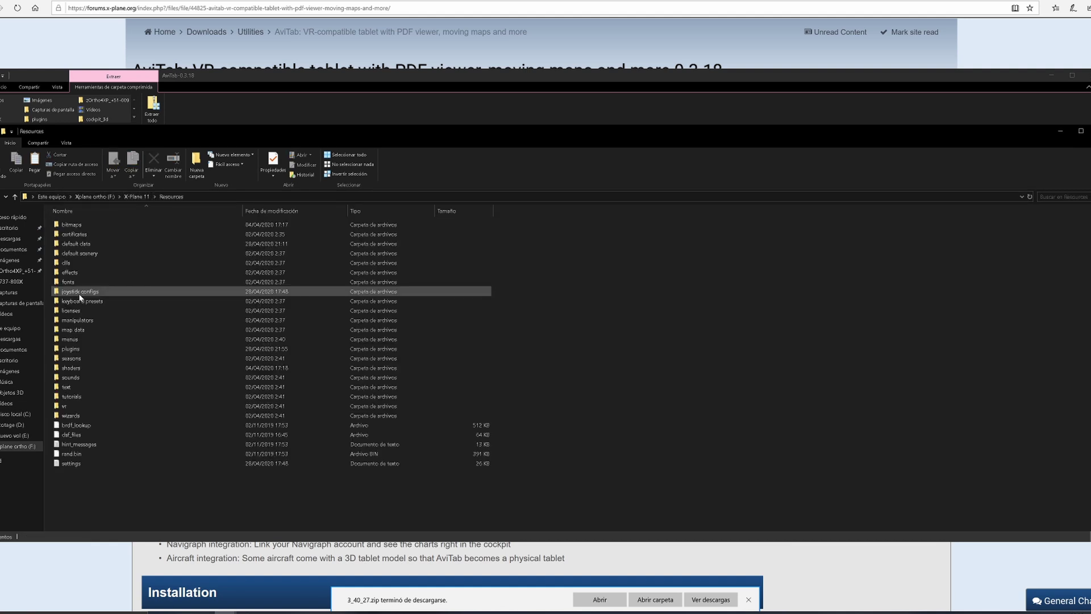
{"action": "double_click", "coordinate": [77, 350]}
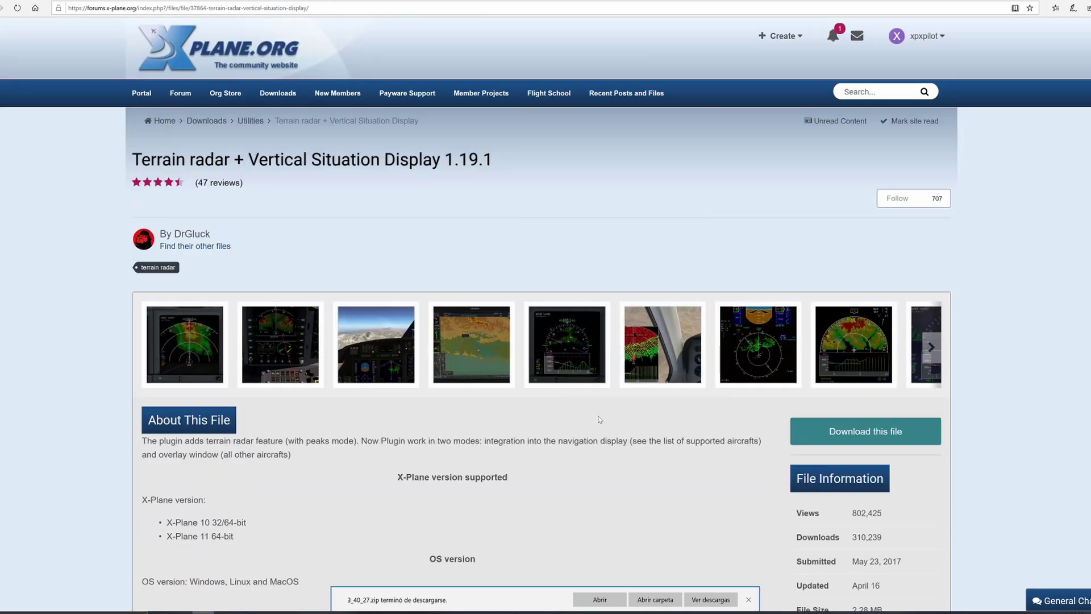
- Download and save TerrainRadar_1_19_1_XP11.zip from the Terrain radar page
{"action": "scroll", "coordinate": [819, 330], "scroll_direction": "down", "scroll_amount": 2}
{"action": "left_click", "coordinate": [845, 344]}
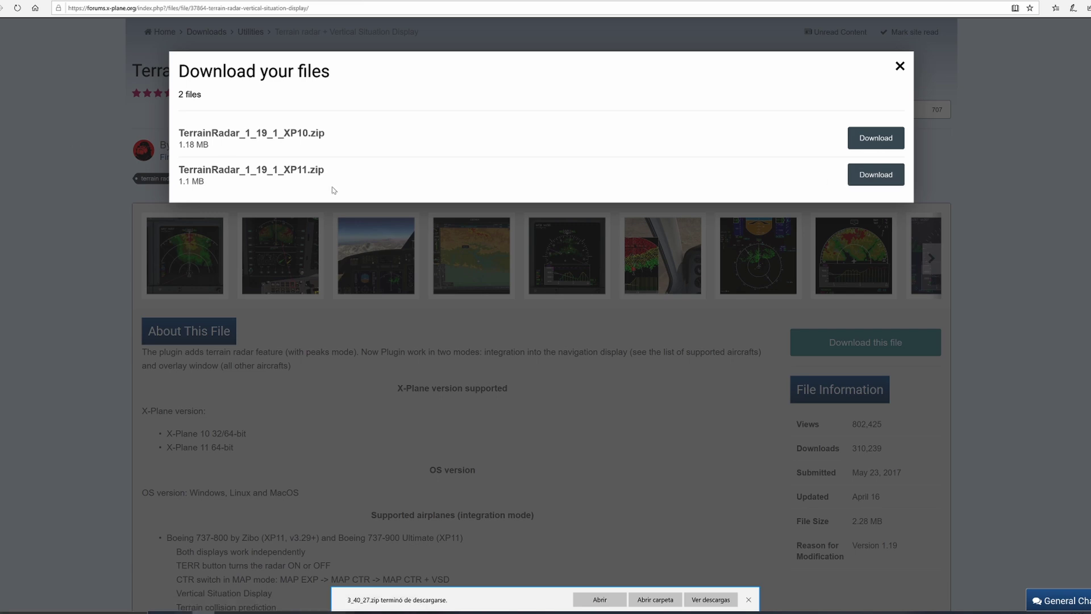
{"action": "left_click", "coordinate": [874, 175]}
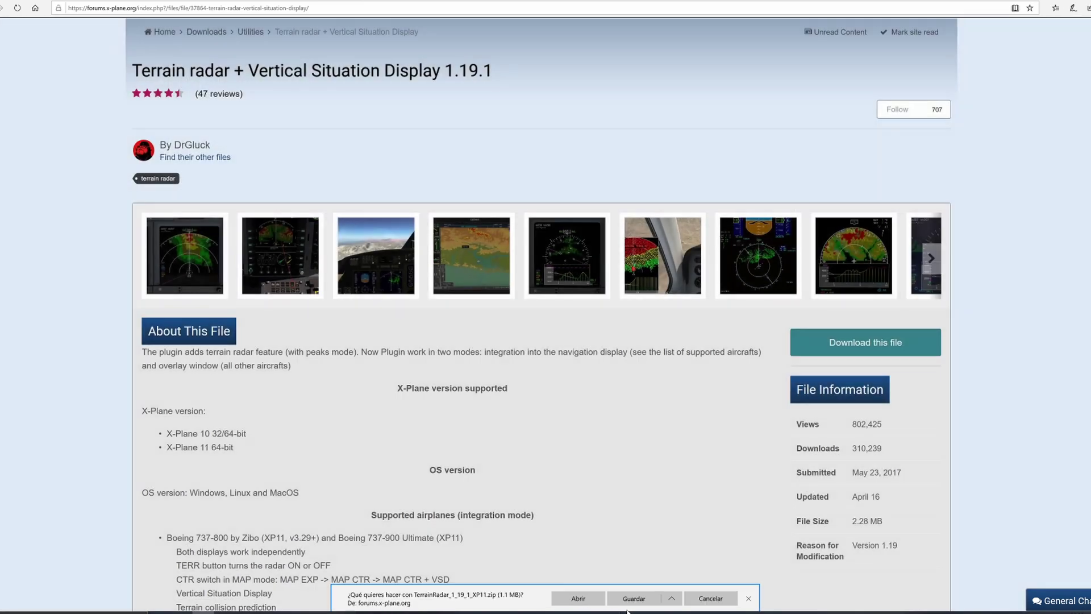
{"action": "left_click", "coordinate": [634, 598]}
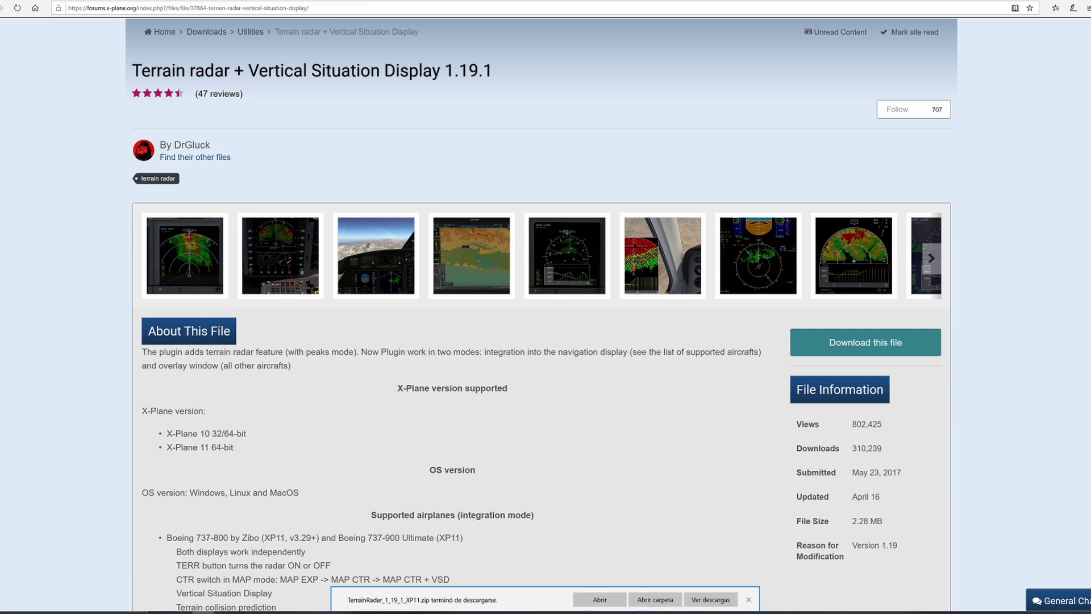
- Copy the TerrainRadar folder from the downloaded TerrainRadar zip
{"action": "left_click", "coordinate": [656, 599]}
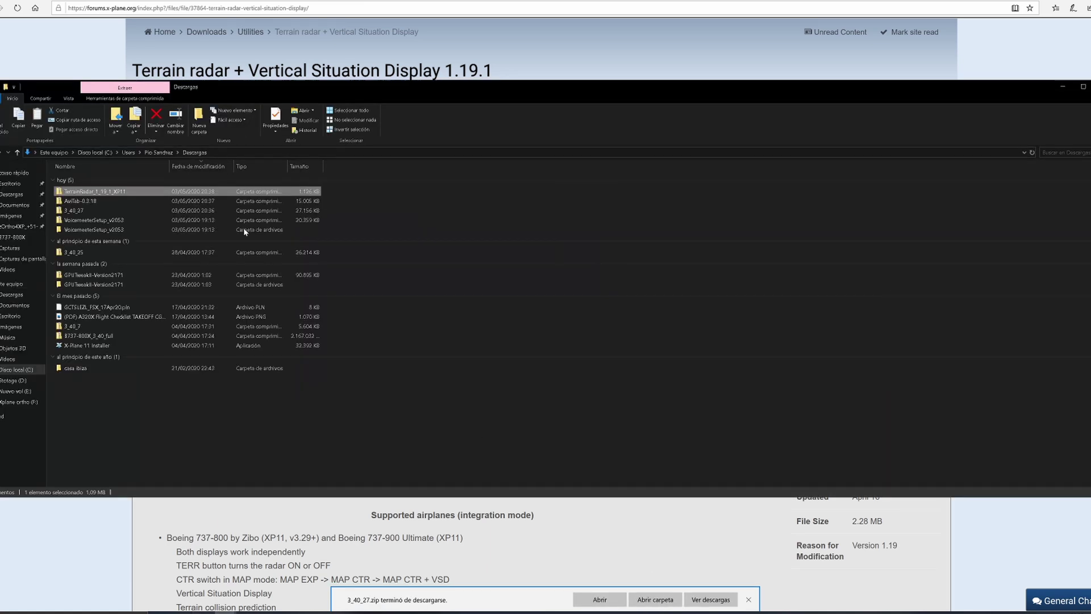
{"action": "double_click", "coordinate": [87, 193]}
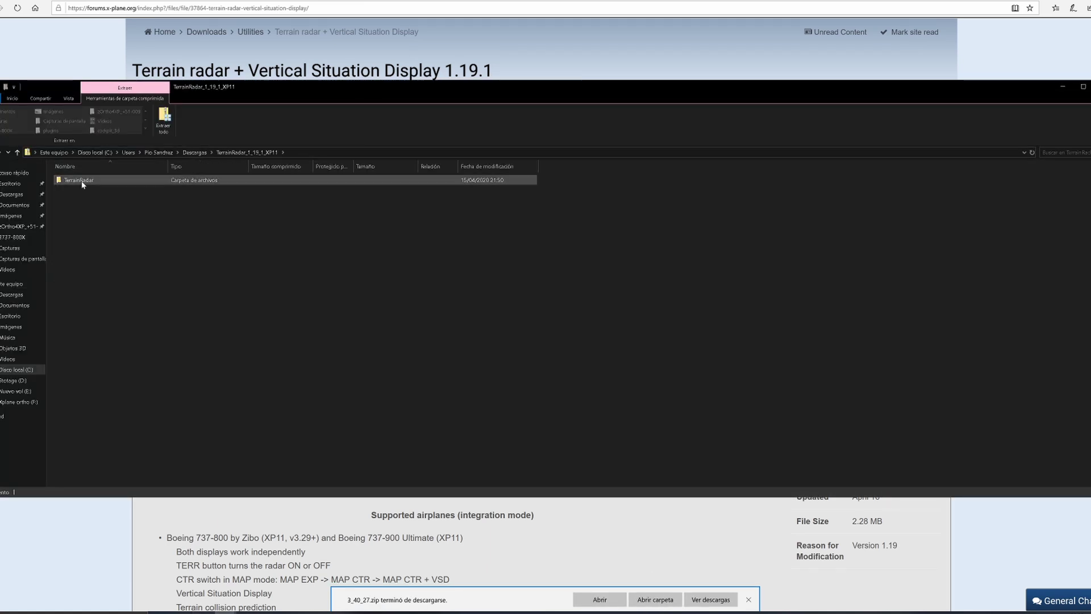
{"action": "right_click", "coordinate": [82, 181]}
{"action": "left_click", "coordinate": [104, 222]}
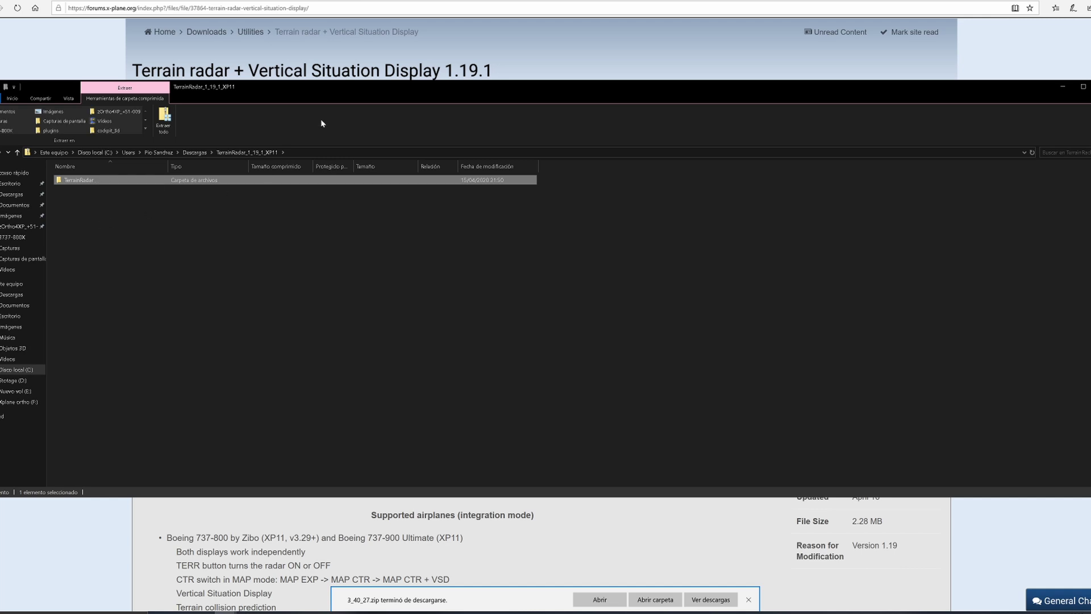
{"action": "left_click_drag", "start_coordinate": [281, 102], "coordinate": [280, 214]}
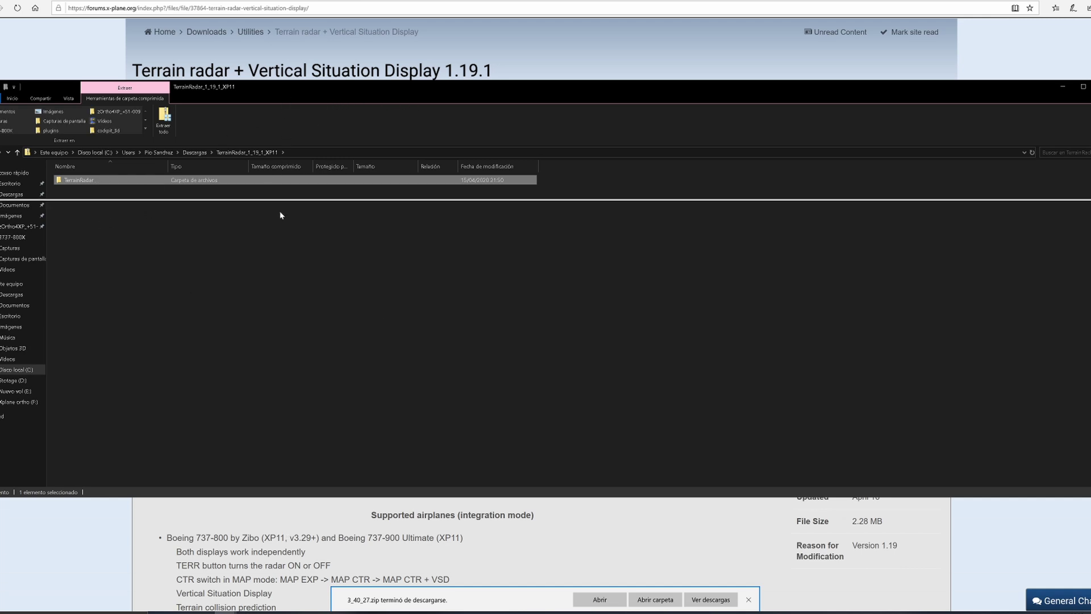
- Paste the TerrainRadar folder into X-Plane 11\Resources\plugins
{"action": "left_click", "coordinate": [225, 611]}
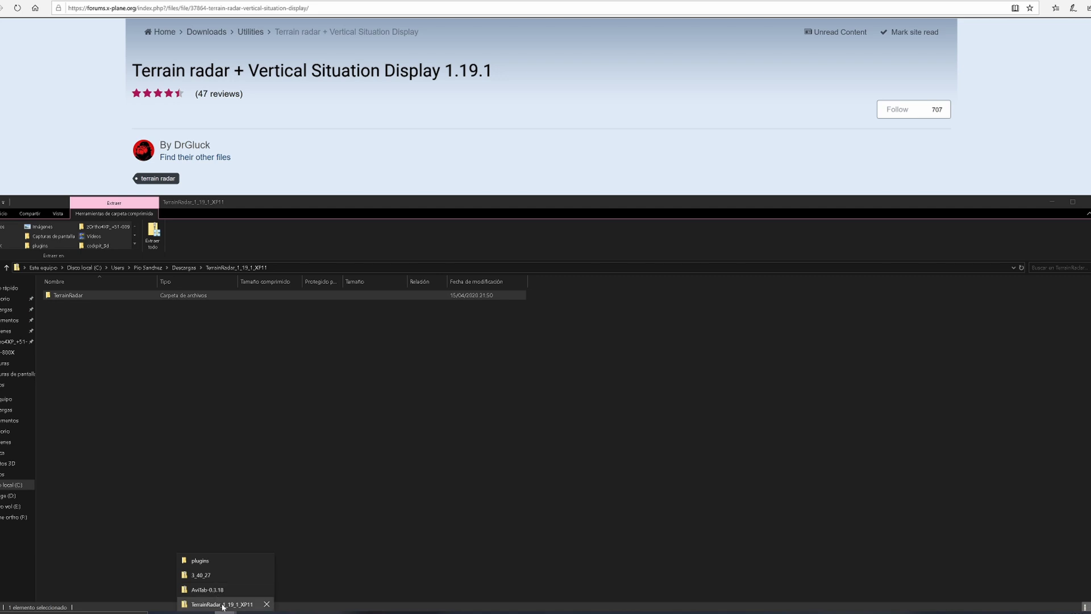
{"action": "left_click", "coordinate": [223, 567]}
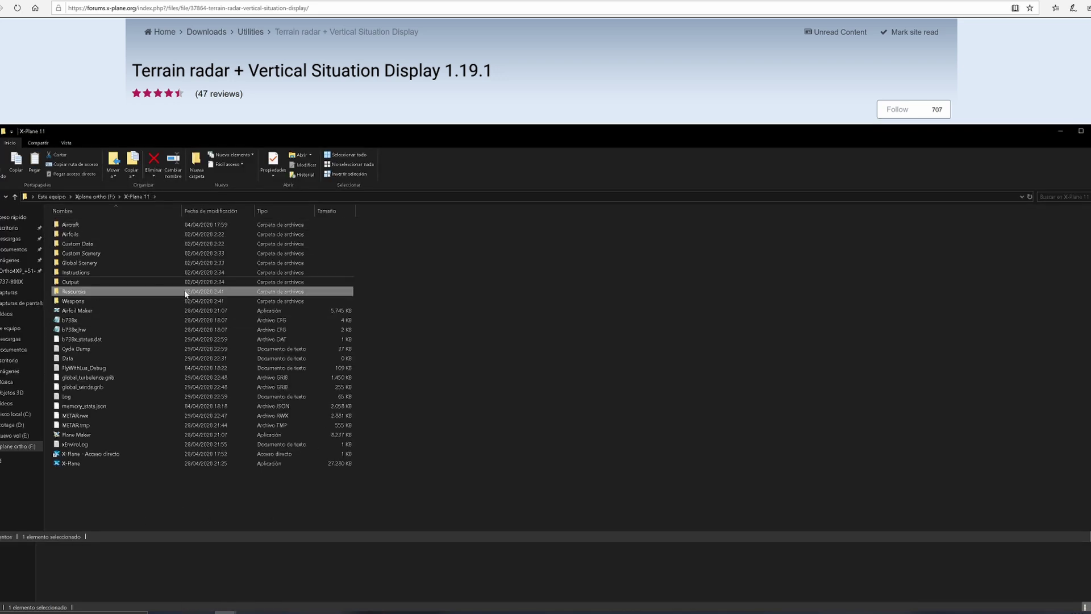
{"action": "double_click", "coordinate": [68, 295]}
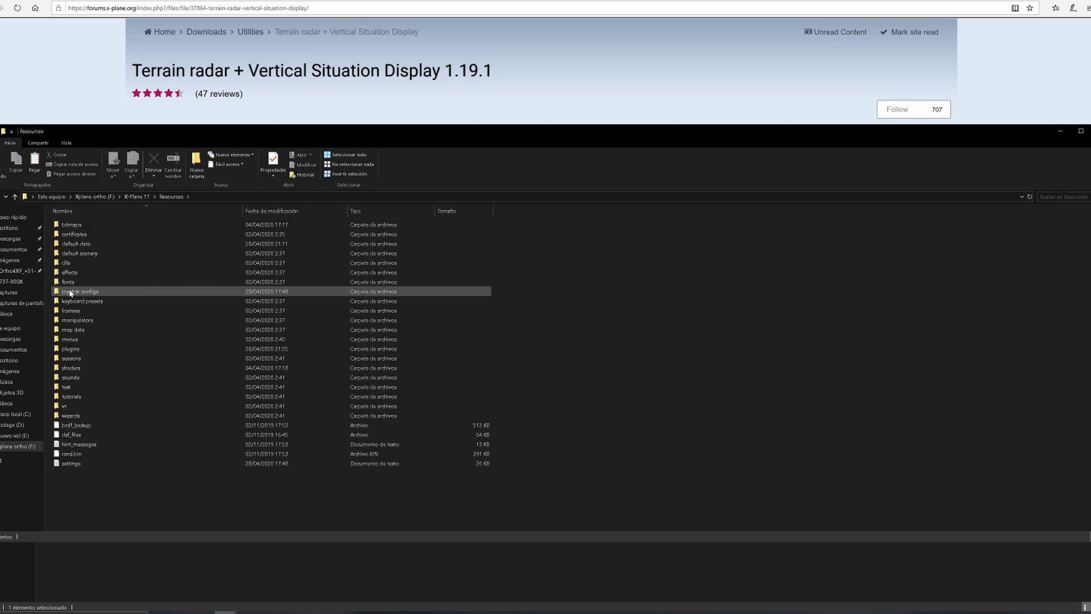
{"action": "double_click", "coordinate": [87, 349]}
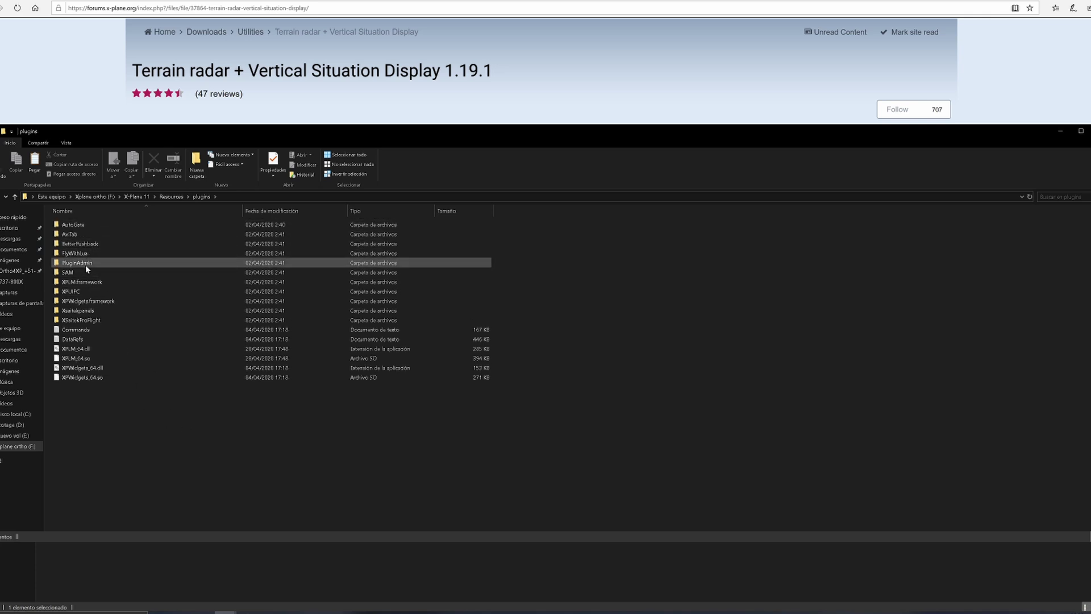
{"action": "right_click", "coordinate": [109, 415]}
{"action": "left_click", "coordinate": [138, 478]}
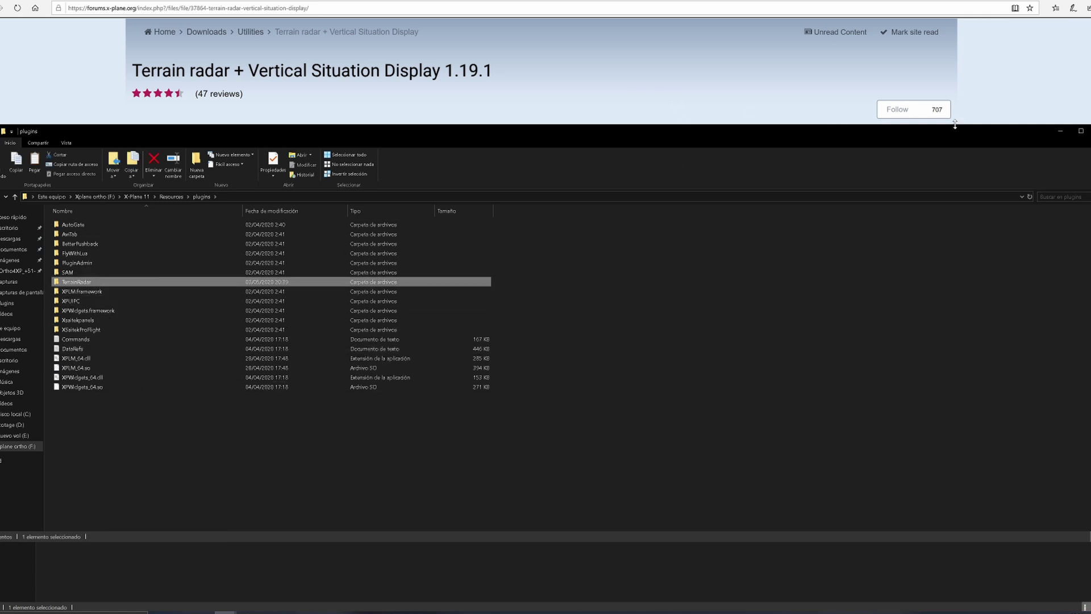
- Close the plugins window and the zip contents window
{"action": "left_click_drag", "start_coordinate": [934, 135], "coordinate": [926, 129]}
{"action": "left_click", "coordinate": [1087, 125]}
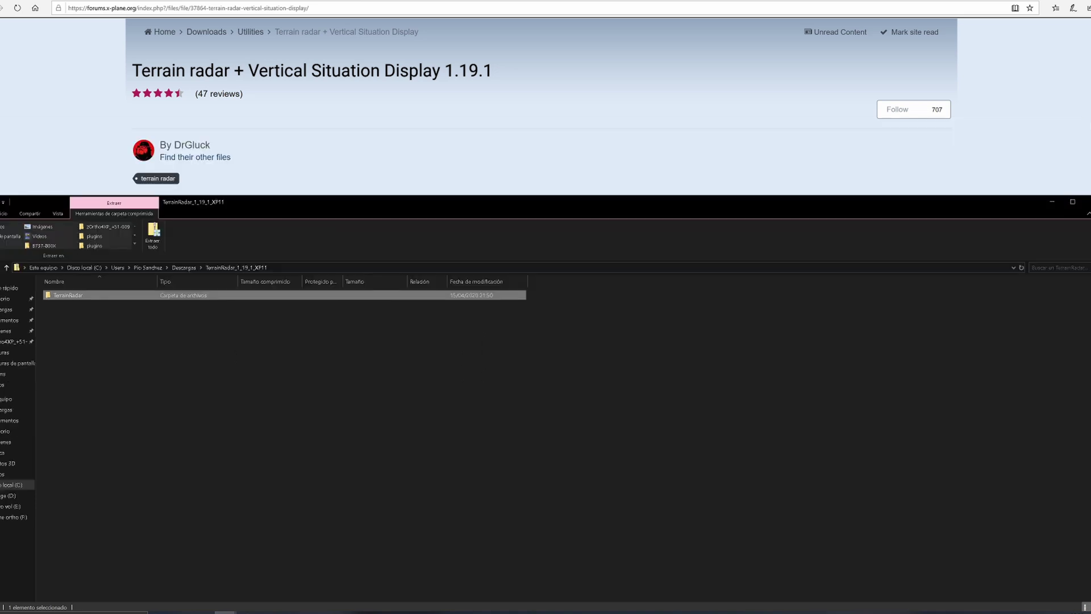
{"action": "left_click_drag", "start_coordinate": [1019, 210], "coordinate": [1021, 121]}
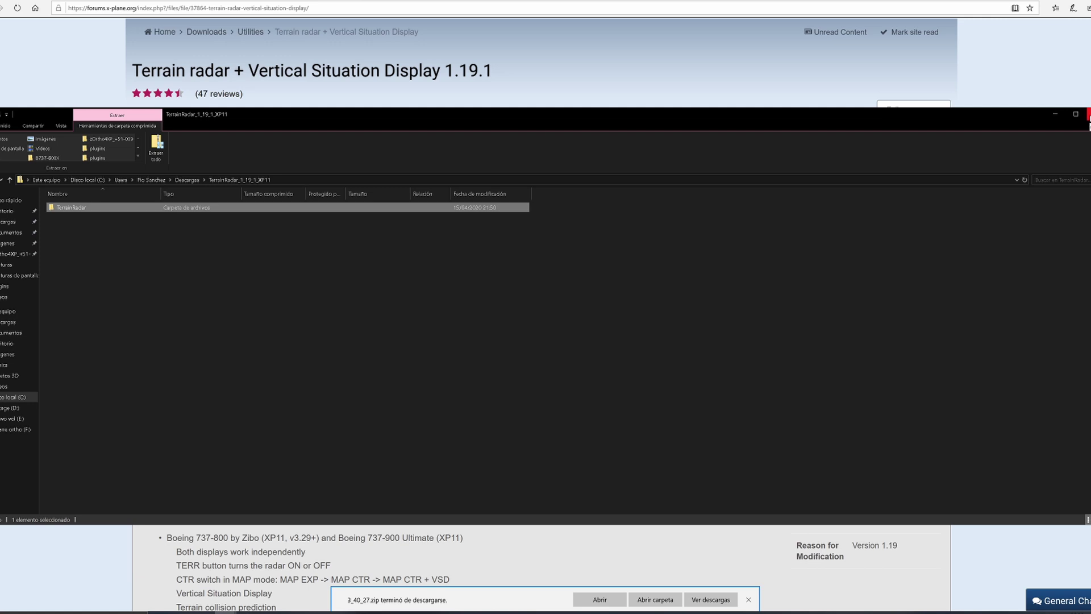
{"action": "left_click", "coordinate": [1086, 114]}
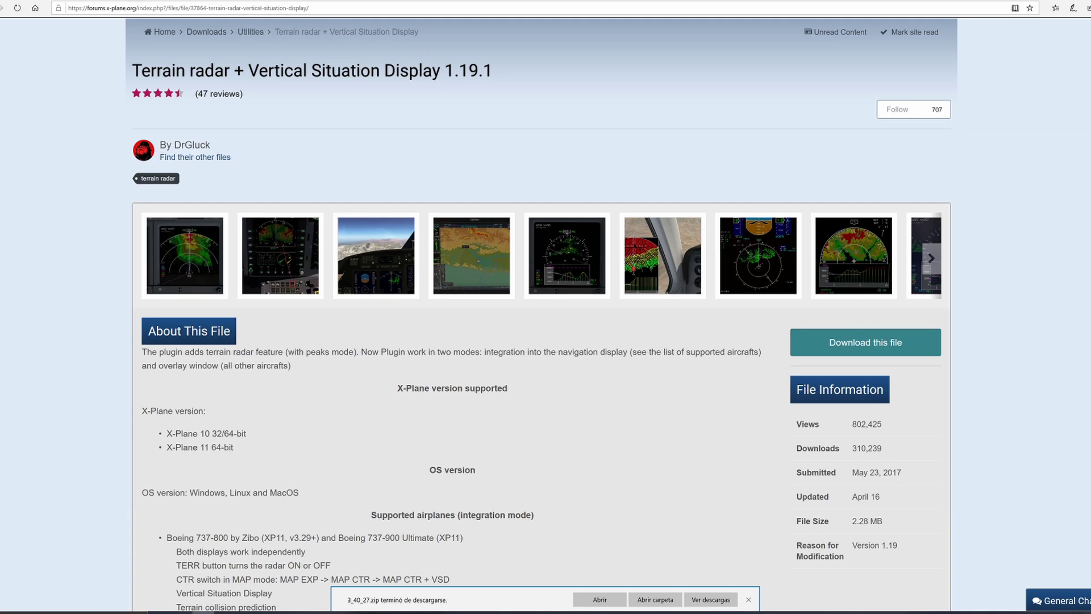
{"action": "key", "text": "ctrl+Tab"}
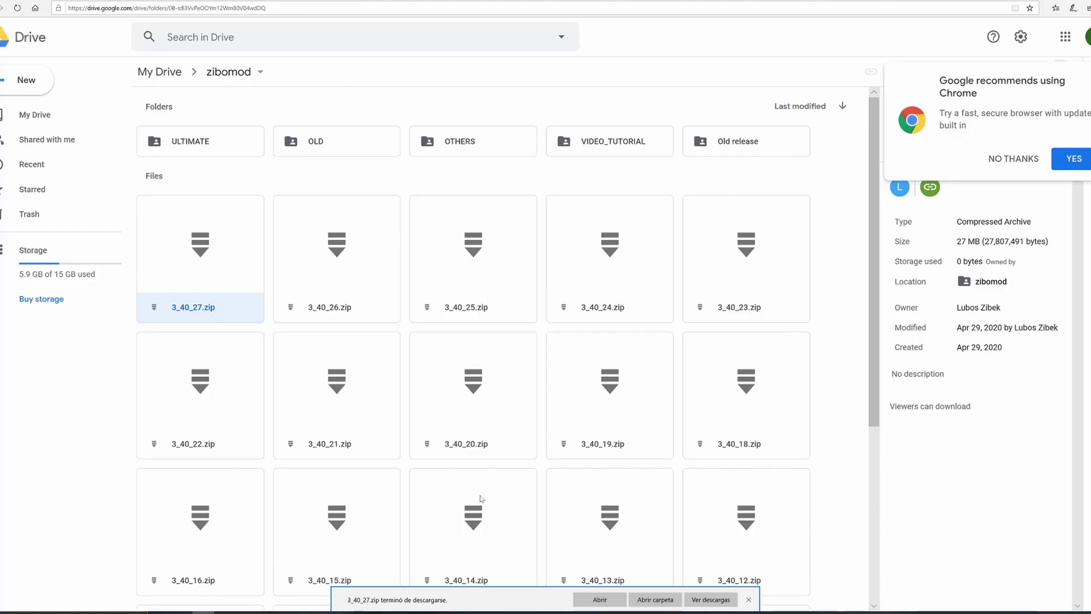
{"action": "scroll", "coordinate": [339, 273], "scroll_direction": "down", "scroll_amount": 2}
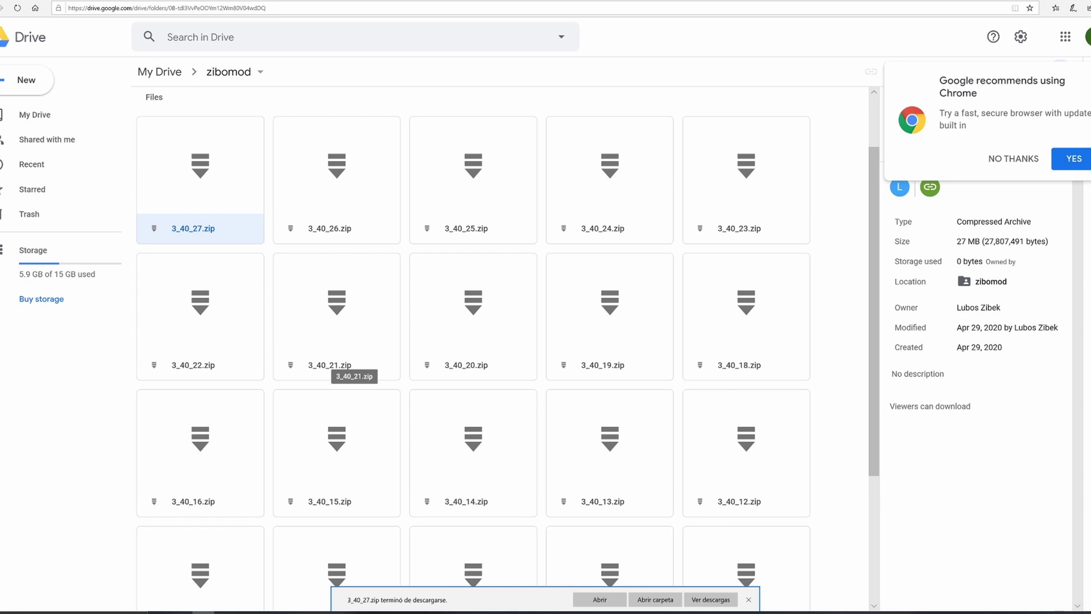
{"action": "right_click", "coordinate": [350, 375]}
{"action": "left_click", "coordinate": [398, 316]}
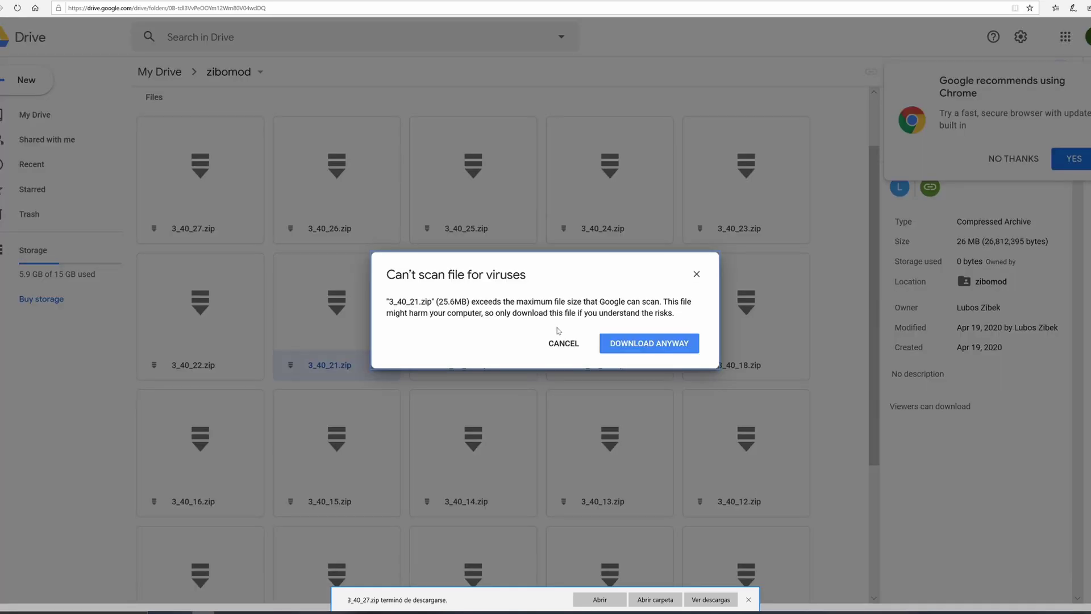
{"action": "left_click", "coordinate": [562, 343]}
{"action": "scroll", "coordinate": [571, 346], "scroll_direction": "down", "scroll_amount": 3}
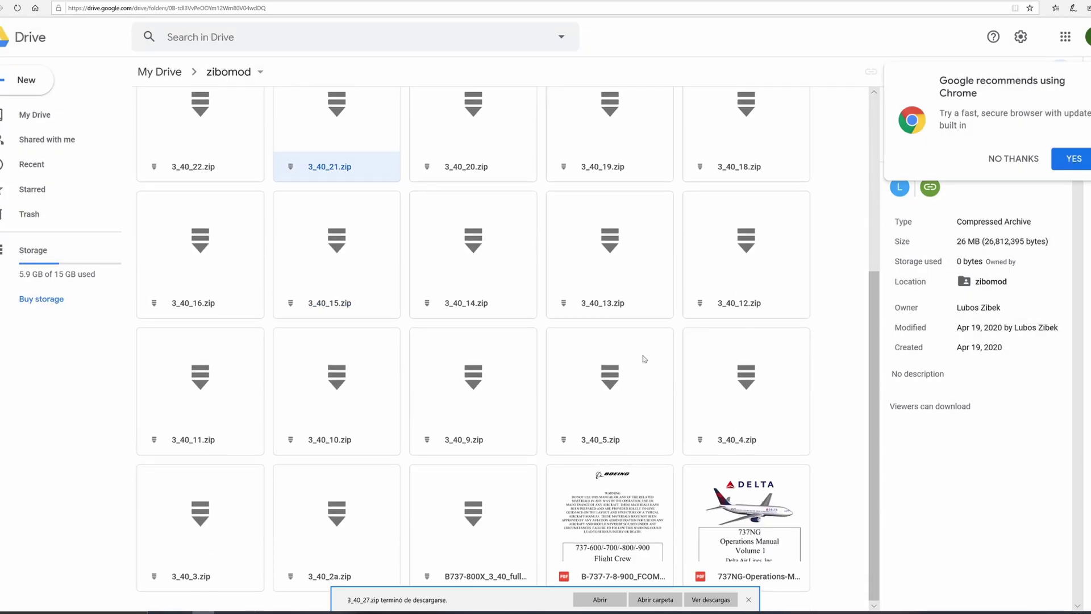
{"action": "right_click", "coordinate": [307, 574]}
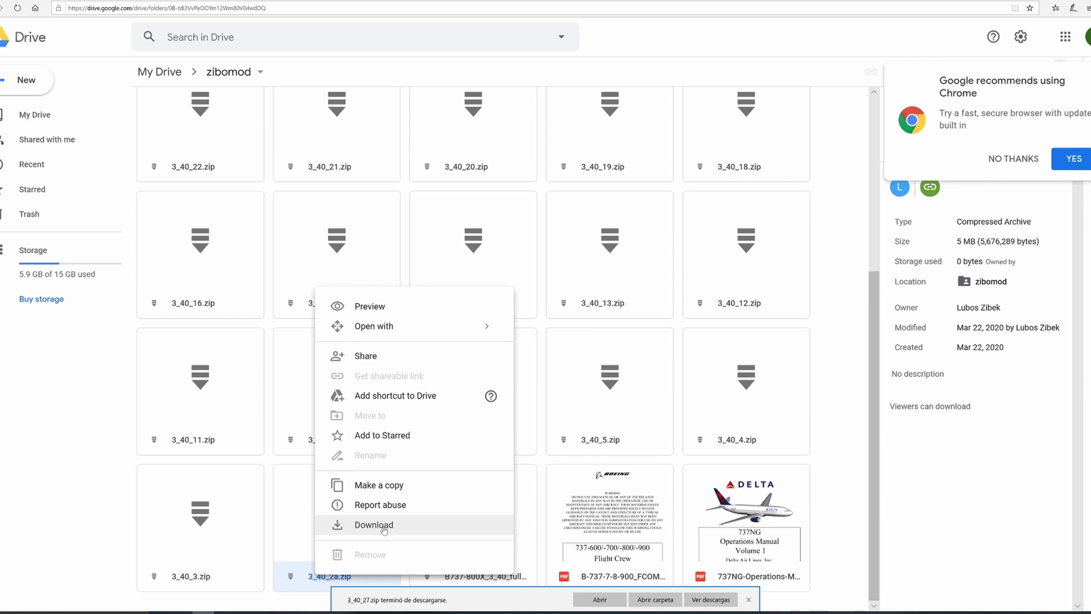
{"action": "left_click", "coordinate": [385, 530]}
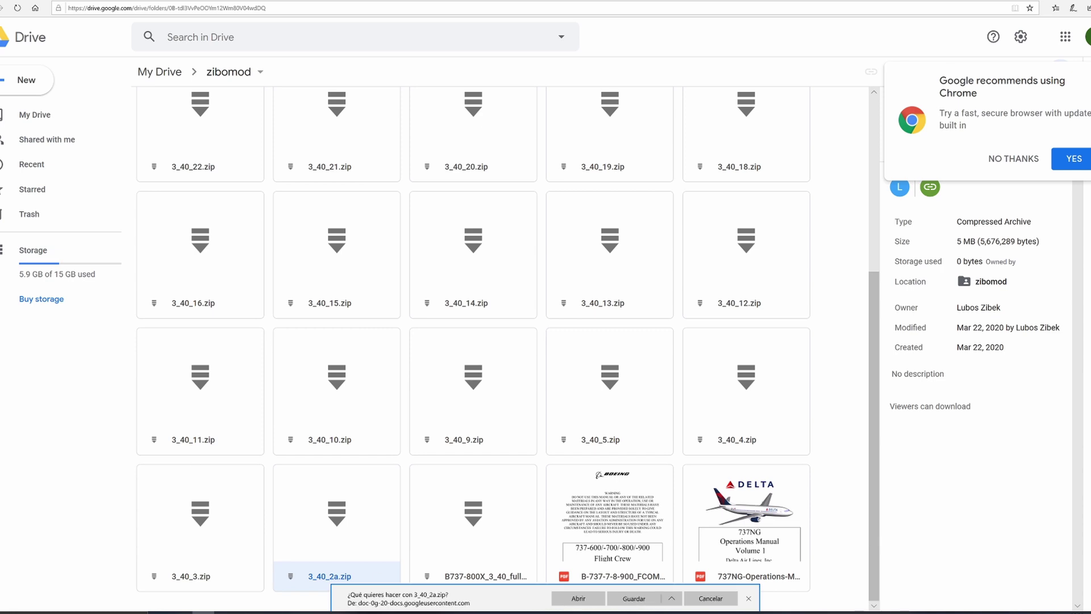
{"action": "left_click", "coordinate": [749, 600]}
{"action": "scroll", "coordinate": [347, 279], "scroll_direction": "up", "scroll_amount": 4}
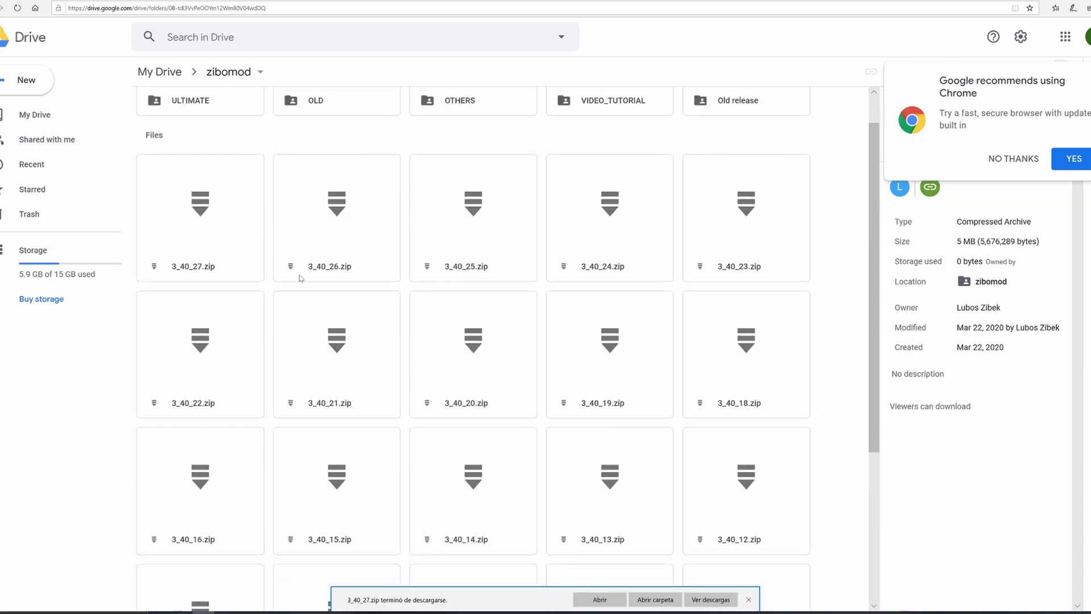
- Make a copy of 3_40_27.zip and jump to it in My Drive
{"action": "right_click", "coordinate": [210, 272]}
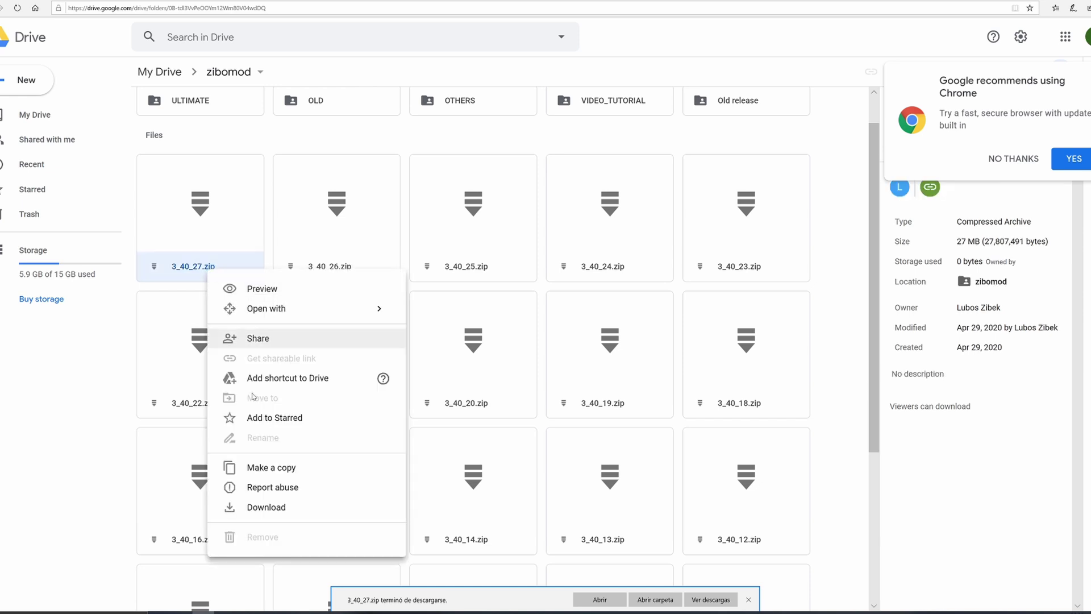
{"action": "left_click", "coordinate": [289, 470]}
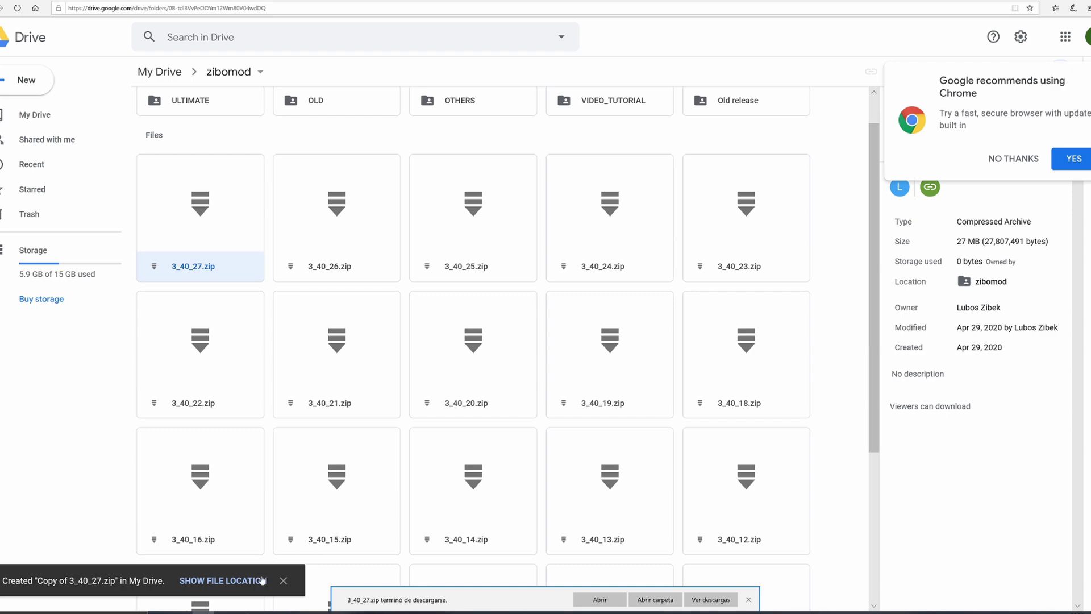
{"action": "left_click", "coordinate": [256, 582]}
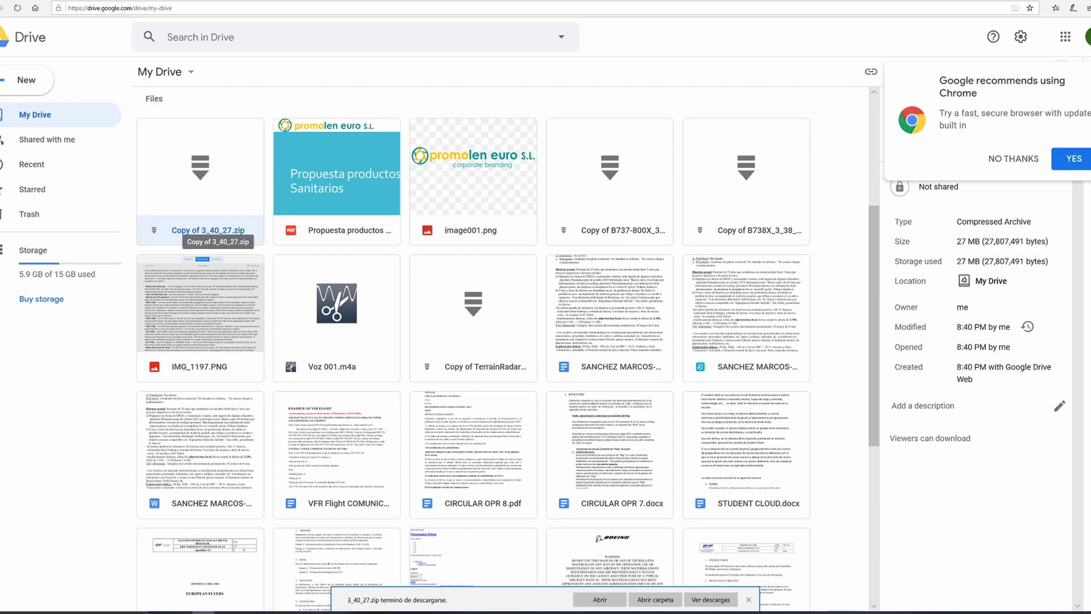
- Download the copied 3_40_27.zip, confirming past the virus-scan warning
{"action": "right_click", "coordinate": [200, 231]}
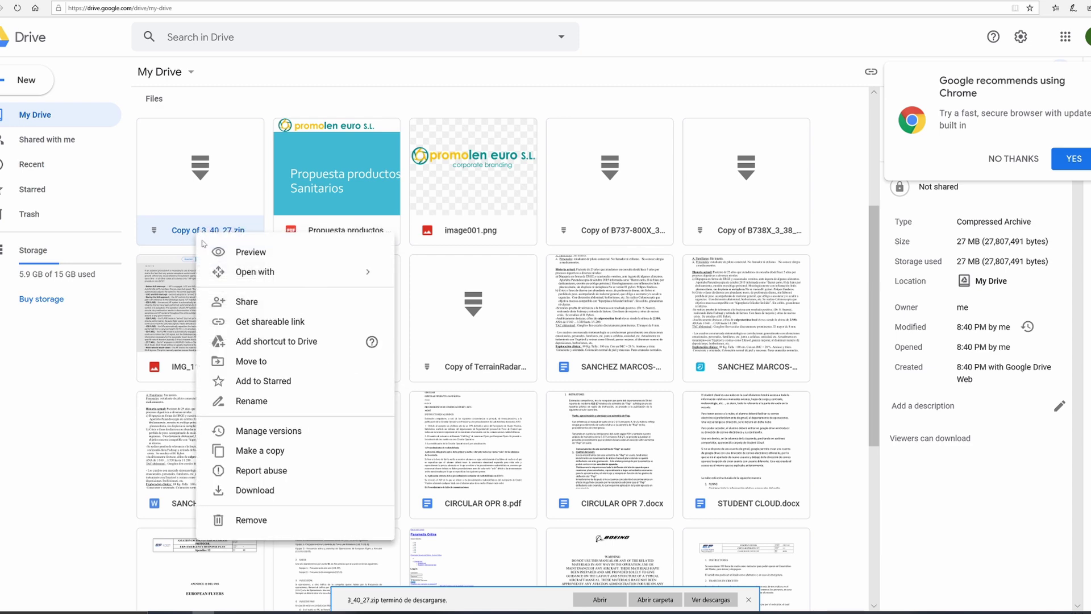
{"action": "left_click", "coordinate": [256, 490]}
{"action": "left_click", "coordinate": [652, 354]}
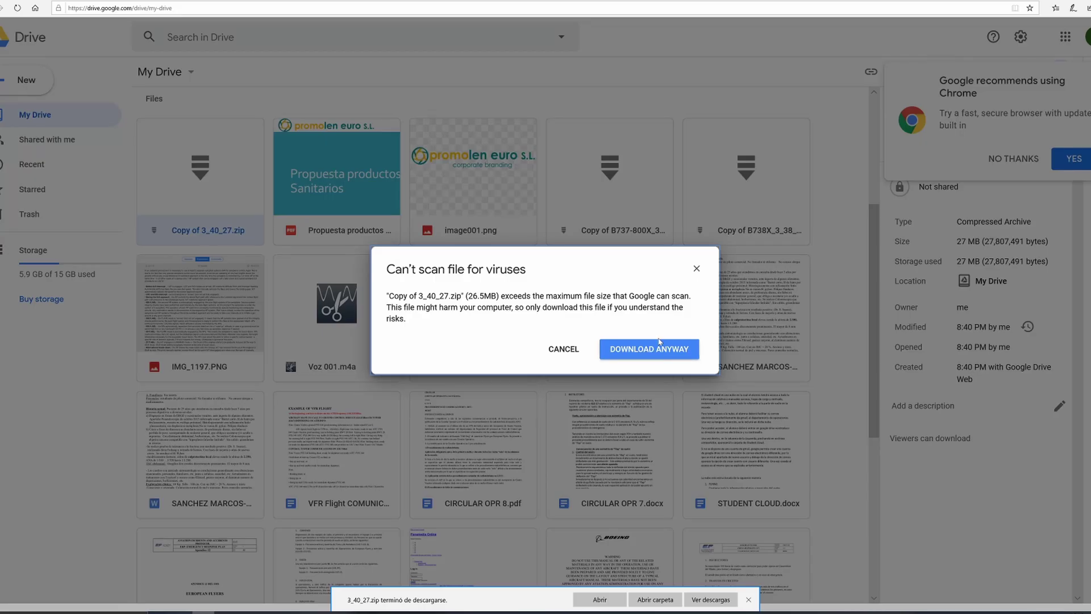